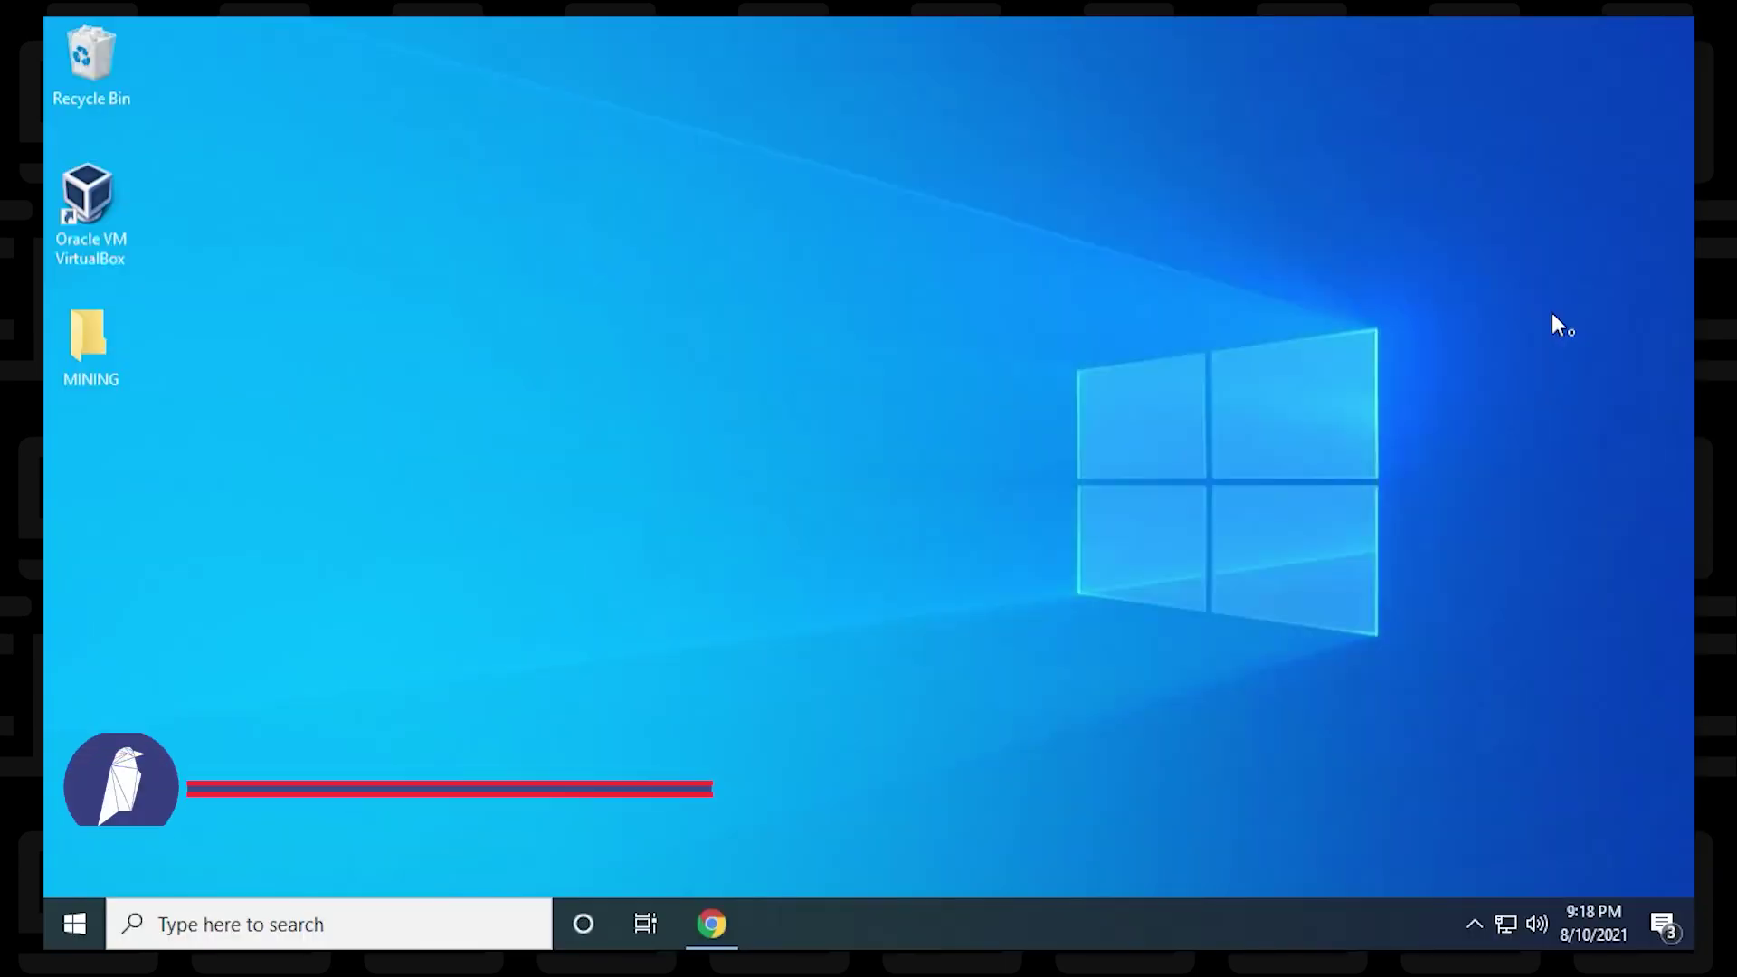
Step: Search the web for nbminer in Chrome and open the NebuTech/NBMiner GitHub repository
{"action": "left_click", "coordinate": [693, 919]}
{"action": "type", "text": "nbminer"}
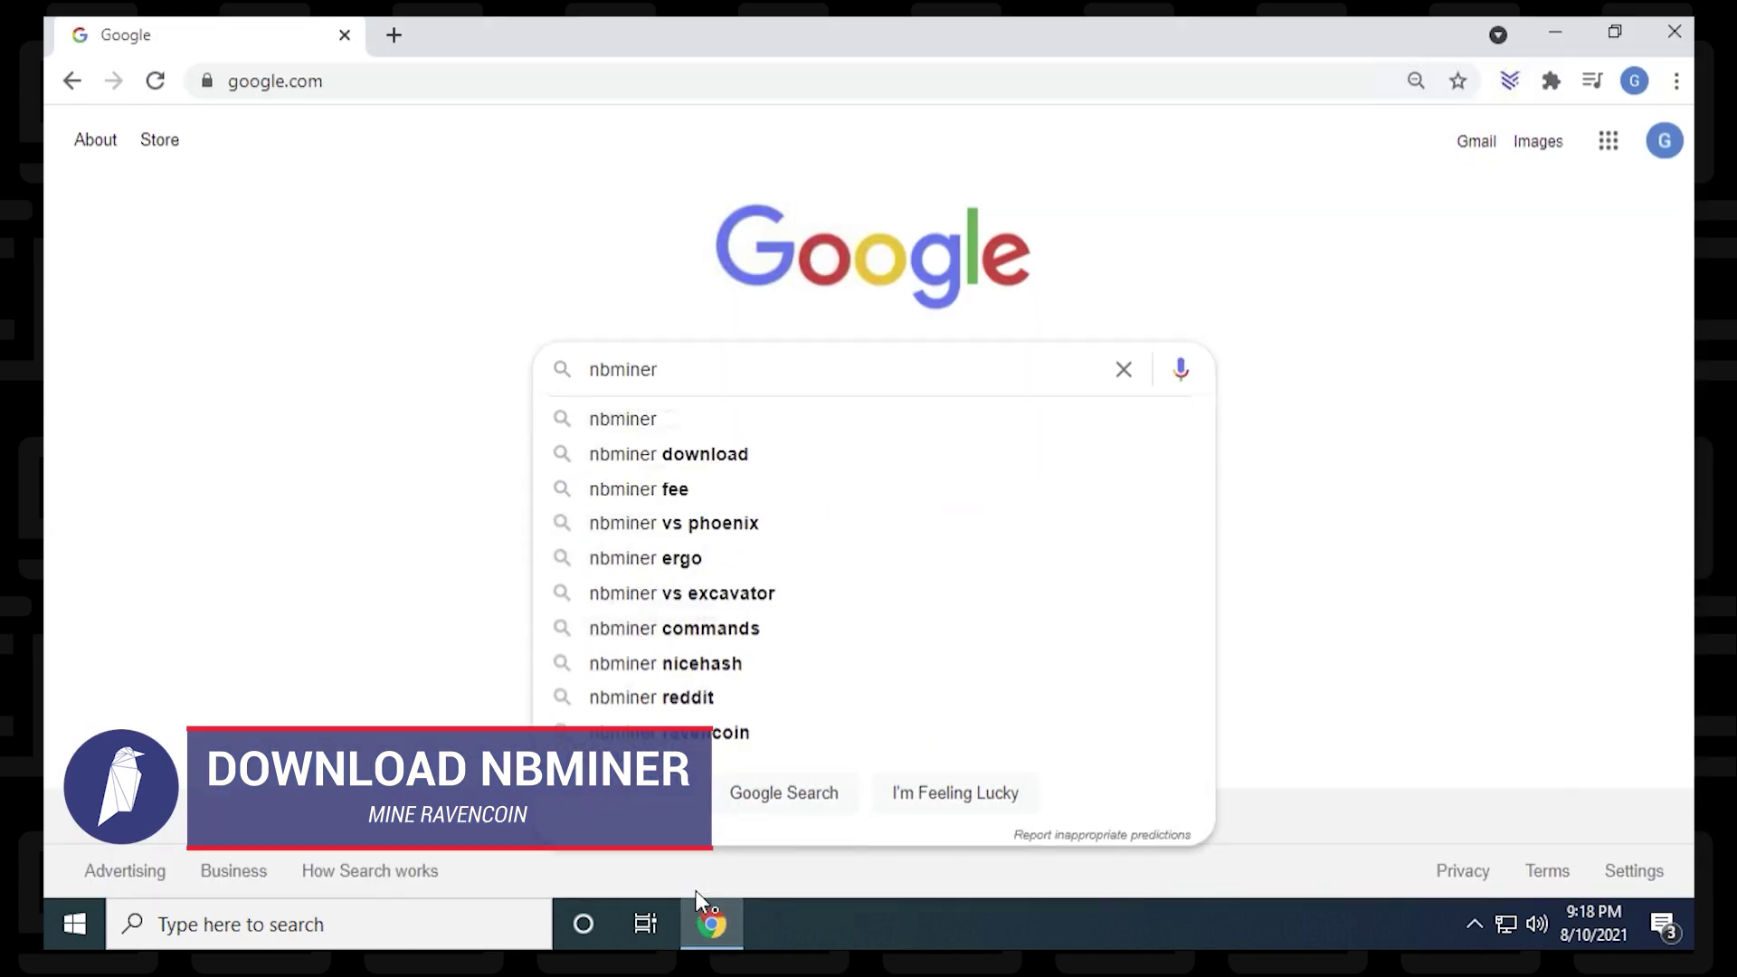
{"action": "key", "text": "Return"}
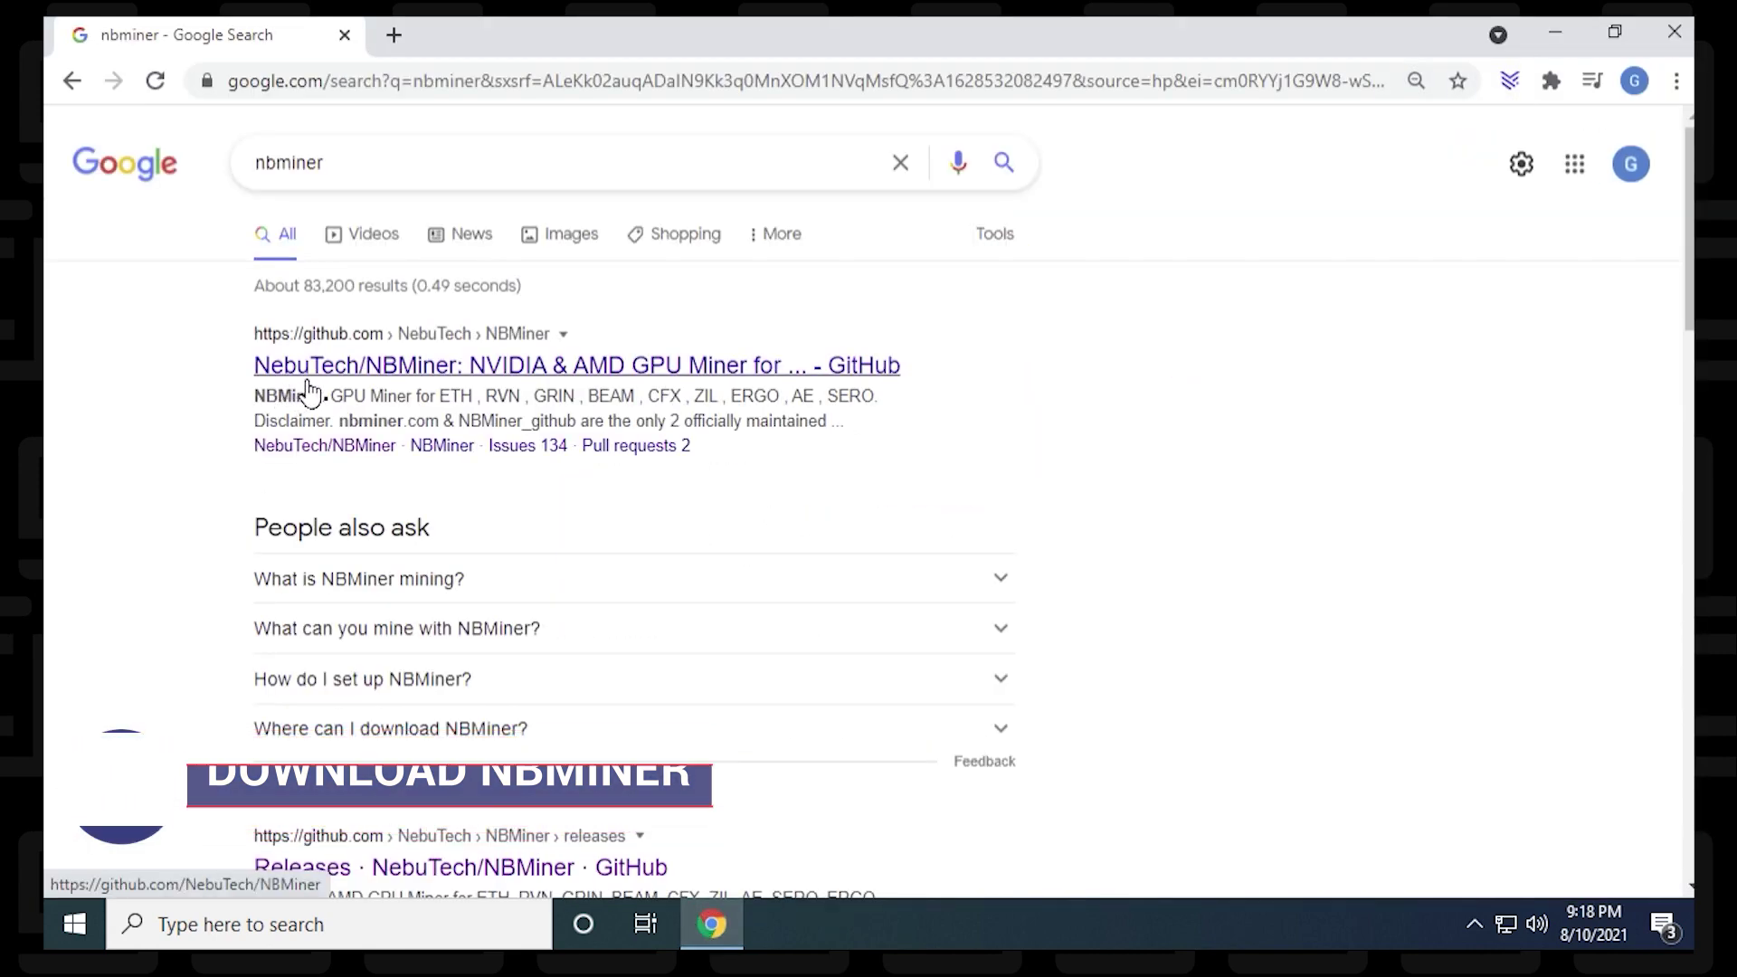
{"action": "left_click", "coordinate": [318, 363]}
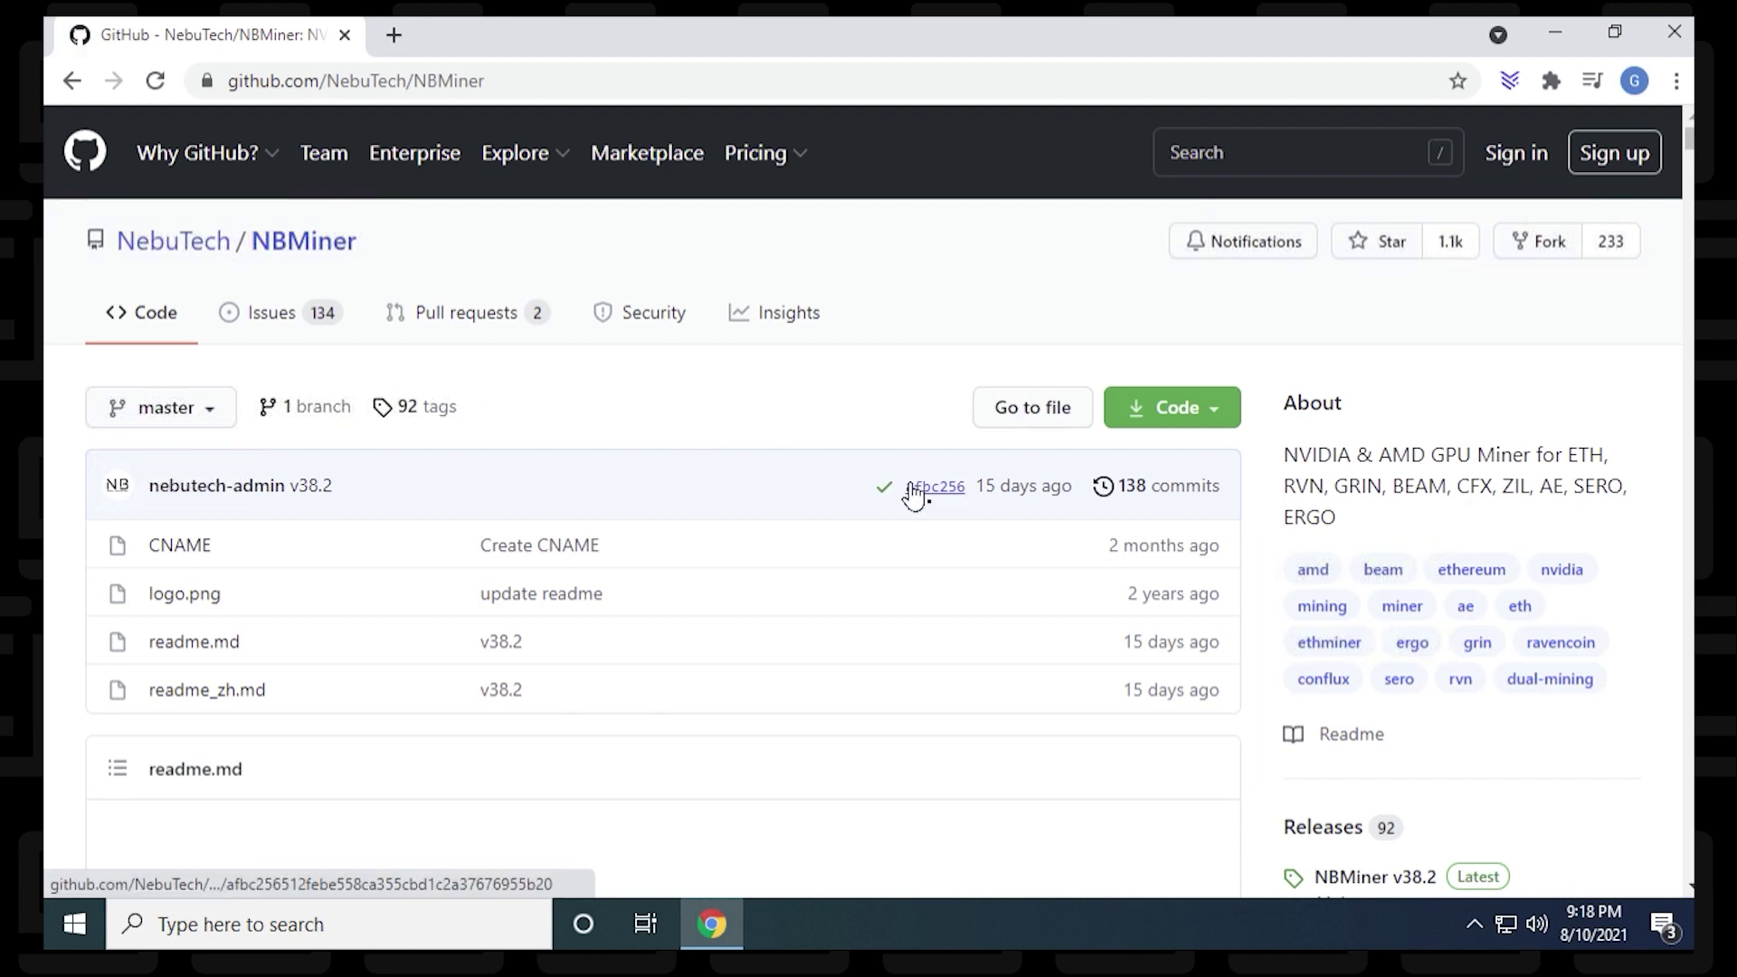
Step: Download NBMiner_38.2_Win.zip from the v38.2 release's Assets
{"action": "scroll", "coordinate": [1465, 480], "scroll_direction": "down", "scroll_amount": 5}
{"action": "left_click", "coordinate": [1377, 427]}
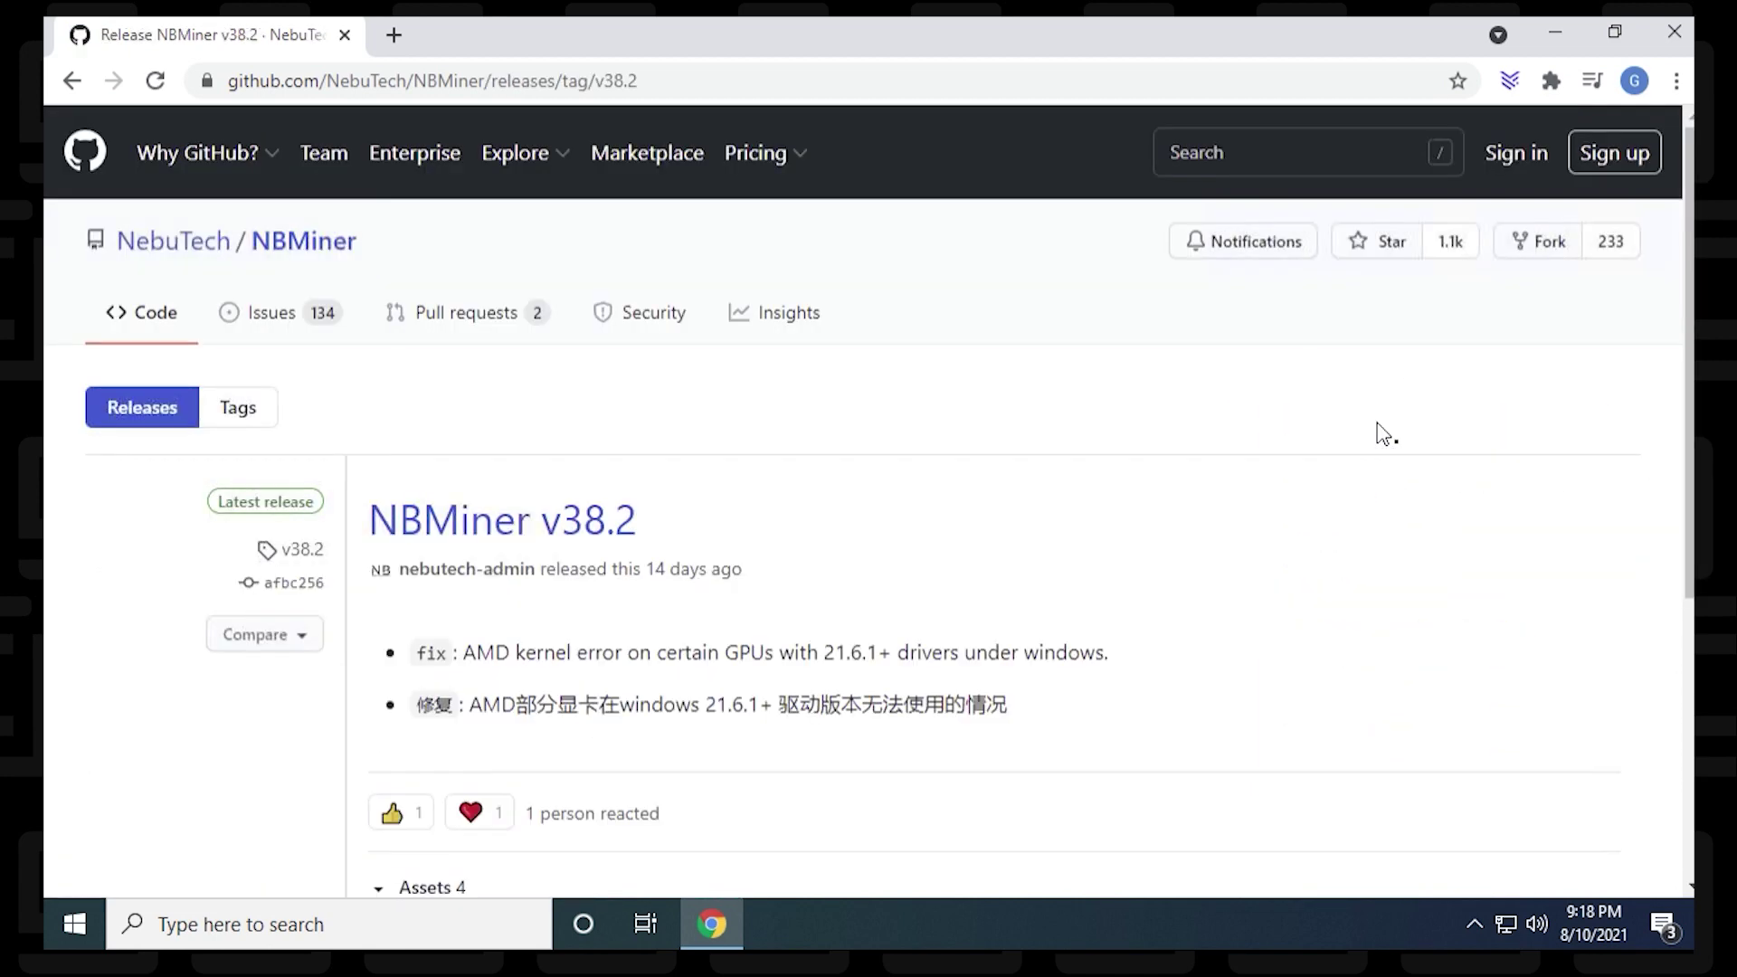
{"action": "left_click_drag", "start_coordinate": [1690, 485], "coordinate": [1692, 671]}
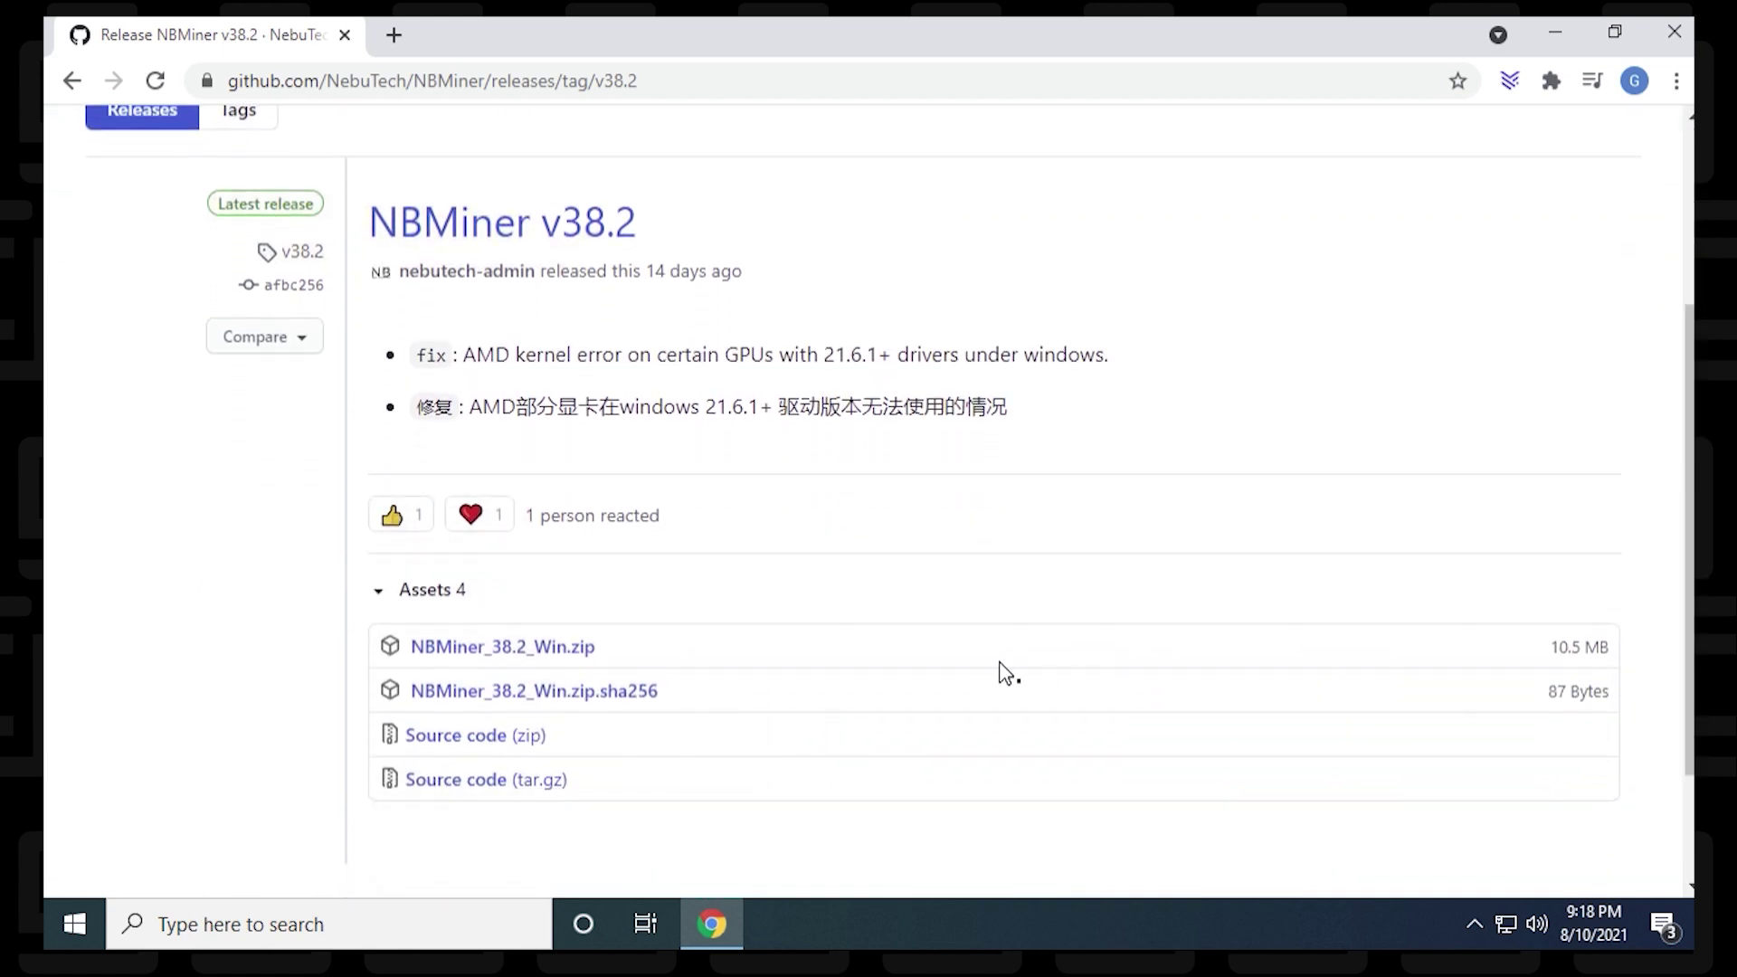
{"action": "left_click", "coordinate": [551, 654]}
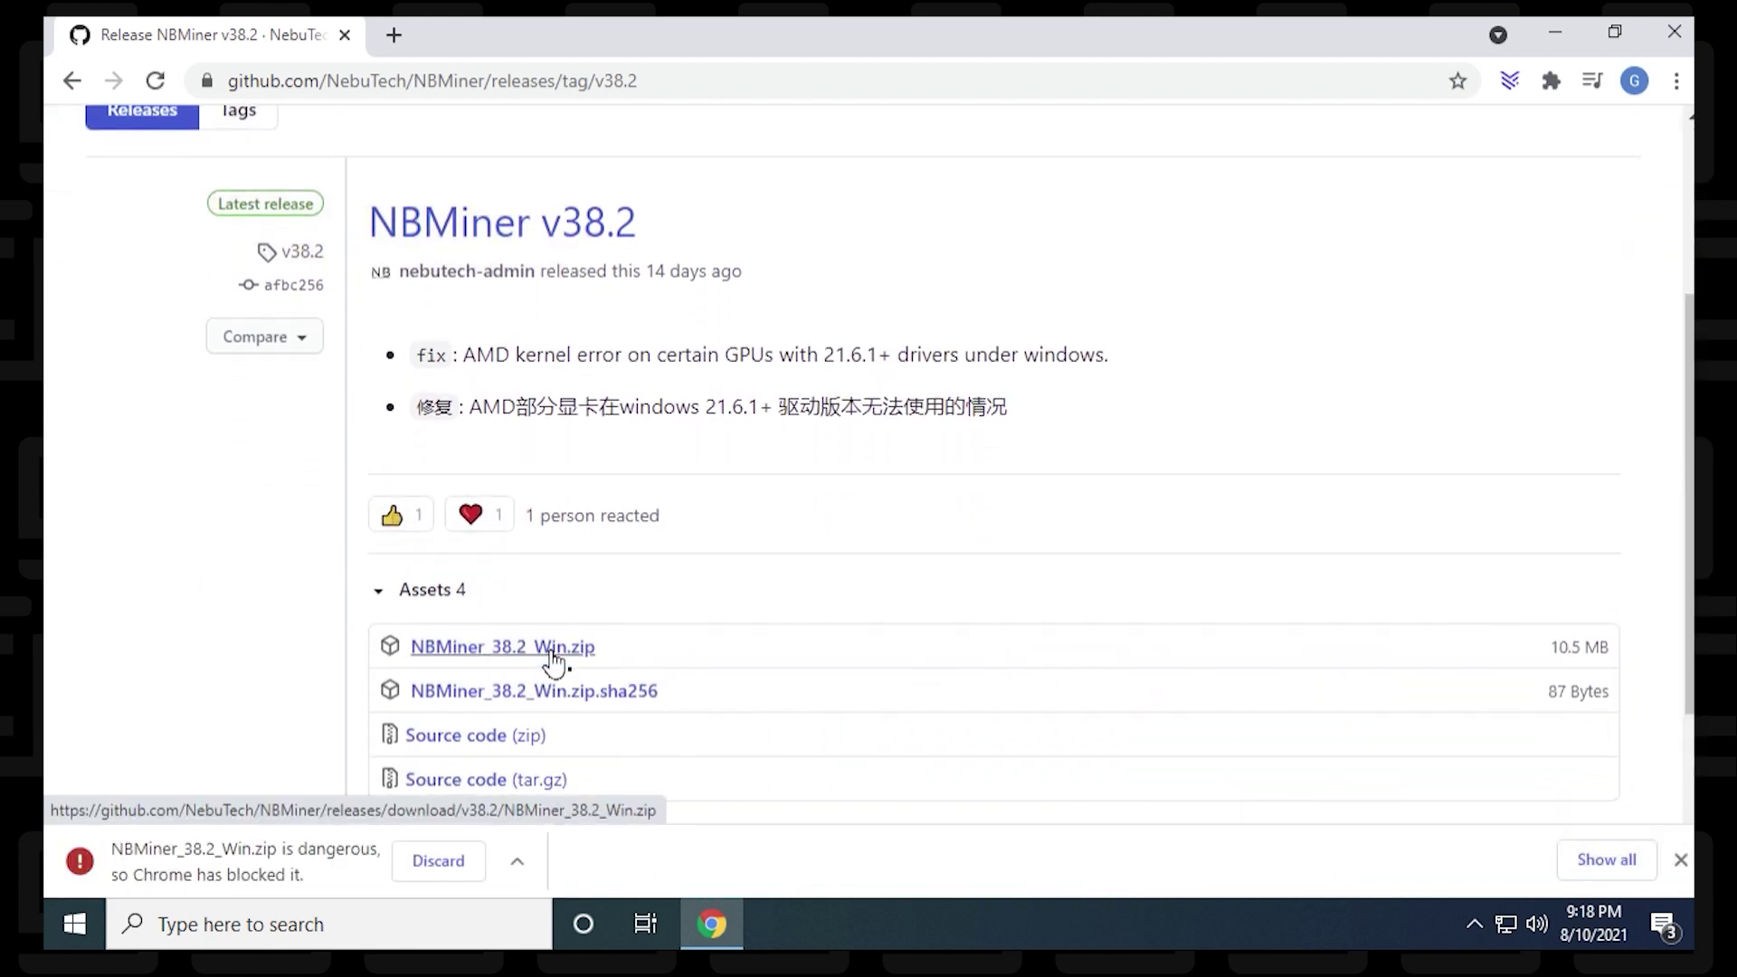
{"action": "left_click", "coordinate": [517, 864]}
Step: Keep the blocked NBMiner_38.2_Win.zip download despite Chrome's warning, then close Chrome
{"action": "left_click", "coordinate": [517, 864]}
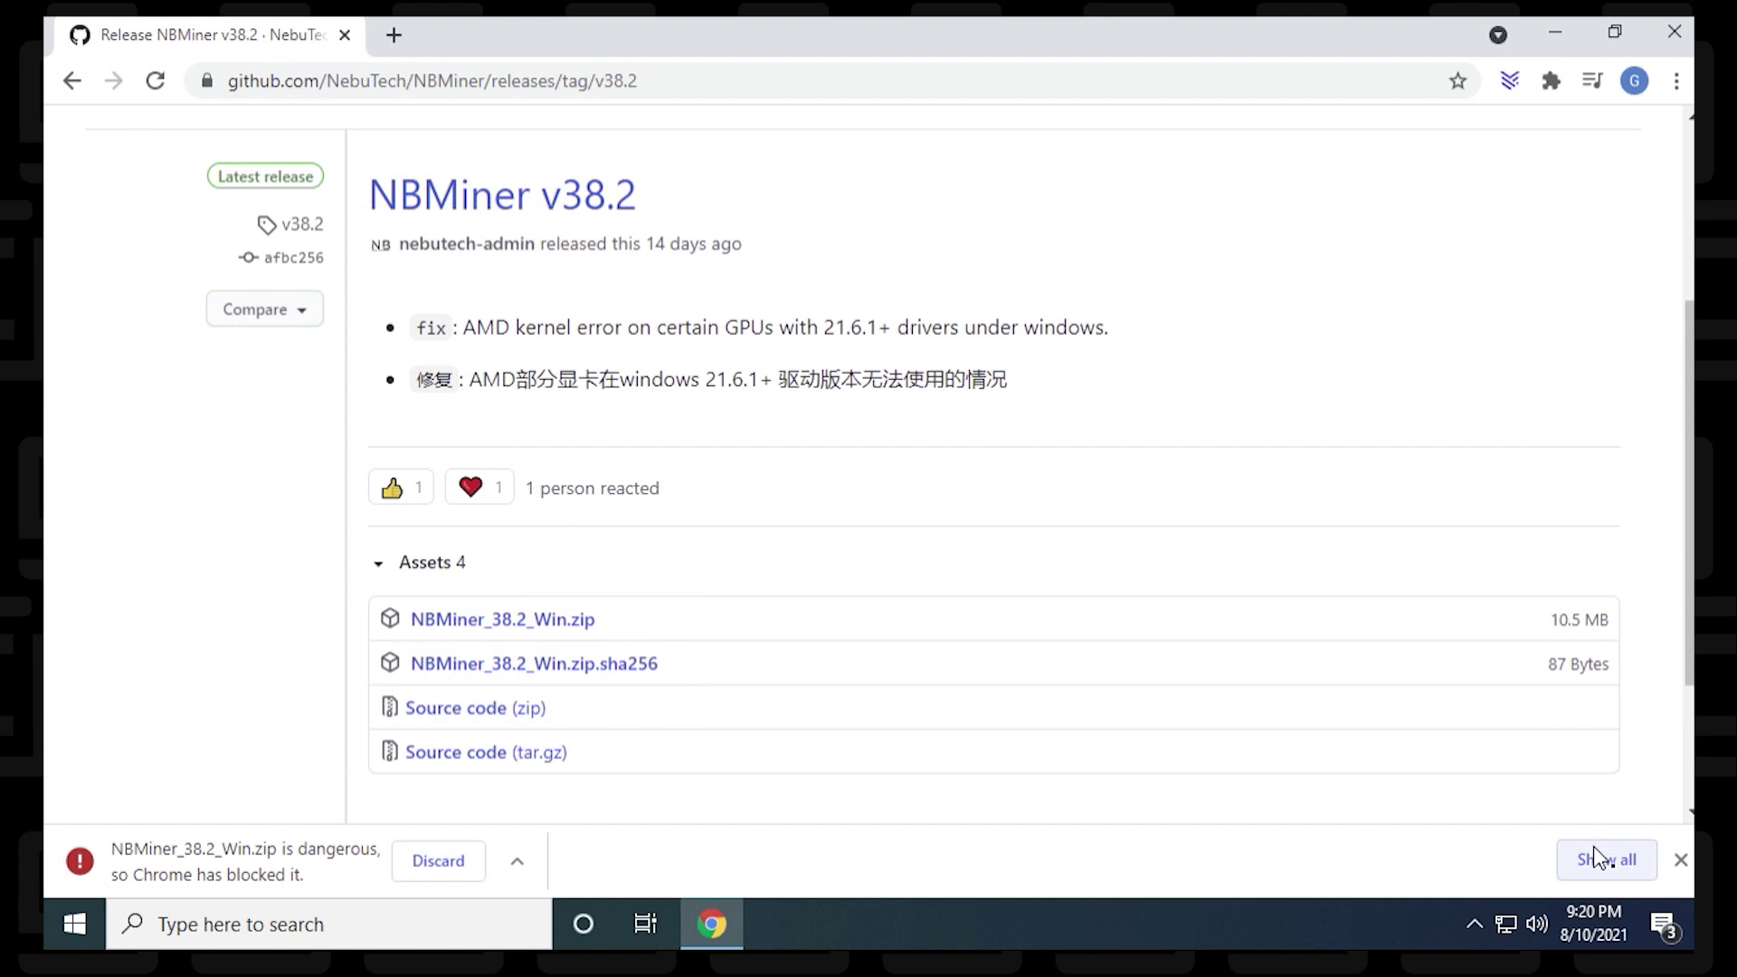
{"action": "left_click", "coordinate": [1595, 858]}
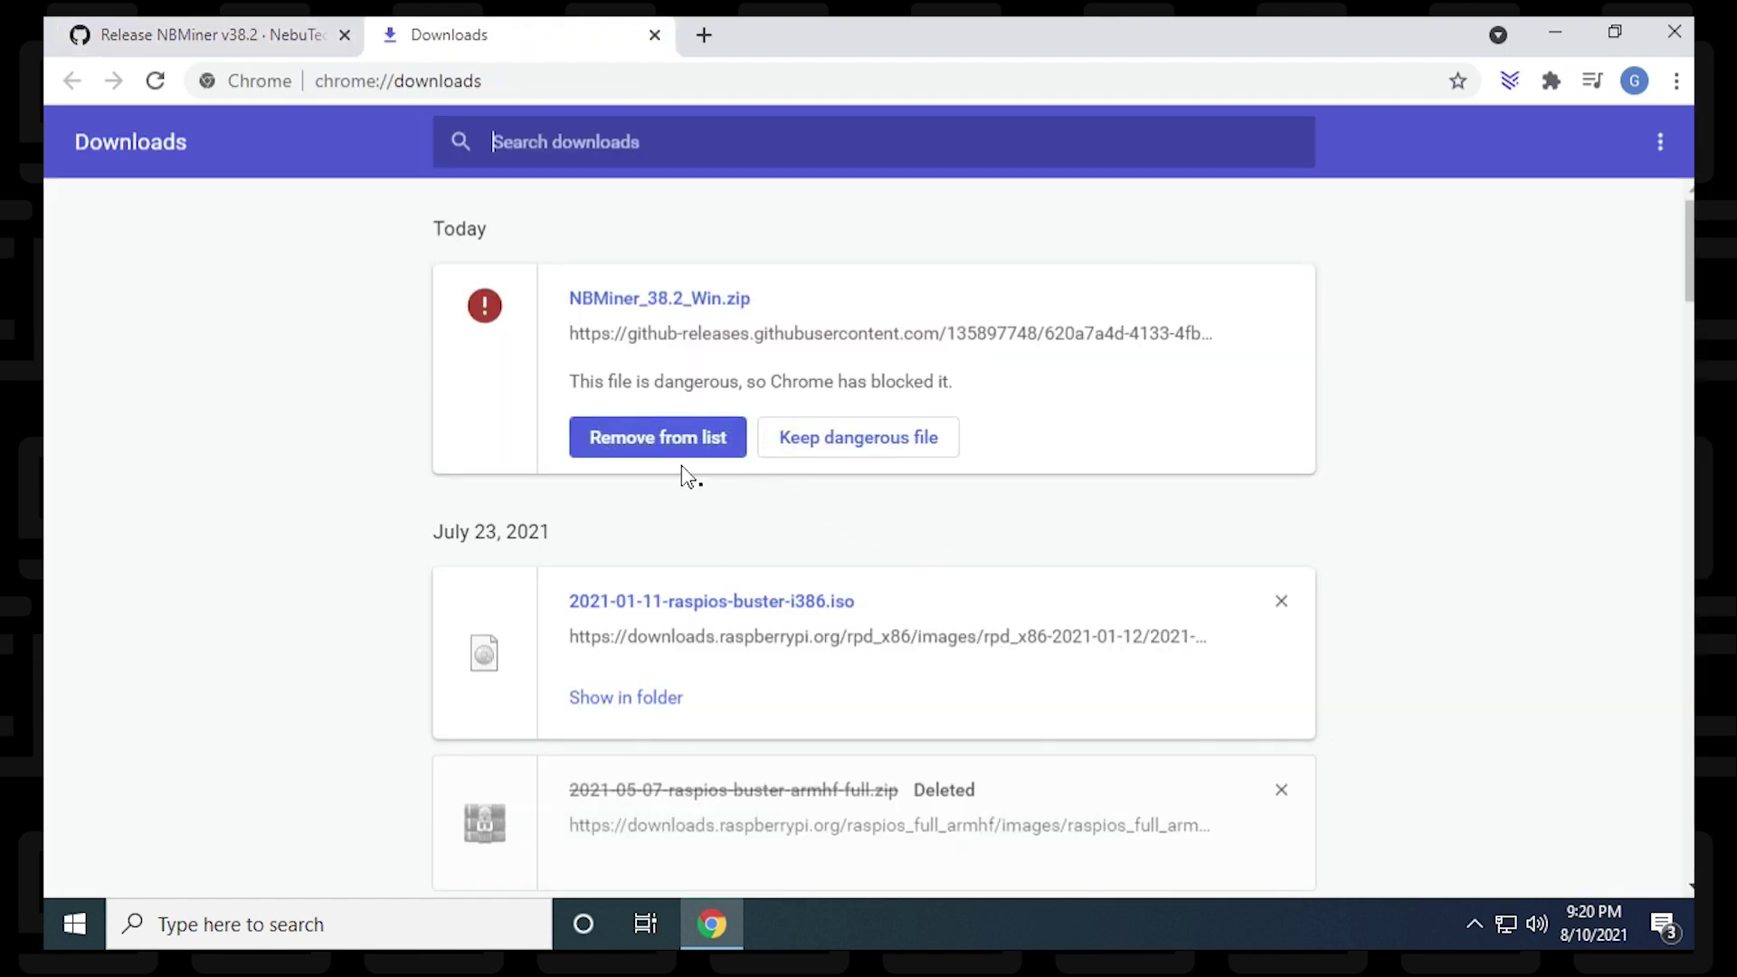
{"action": "left_click", "coordinate": [819, 450]}
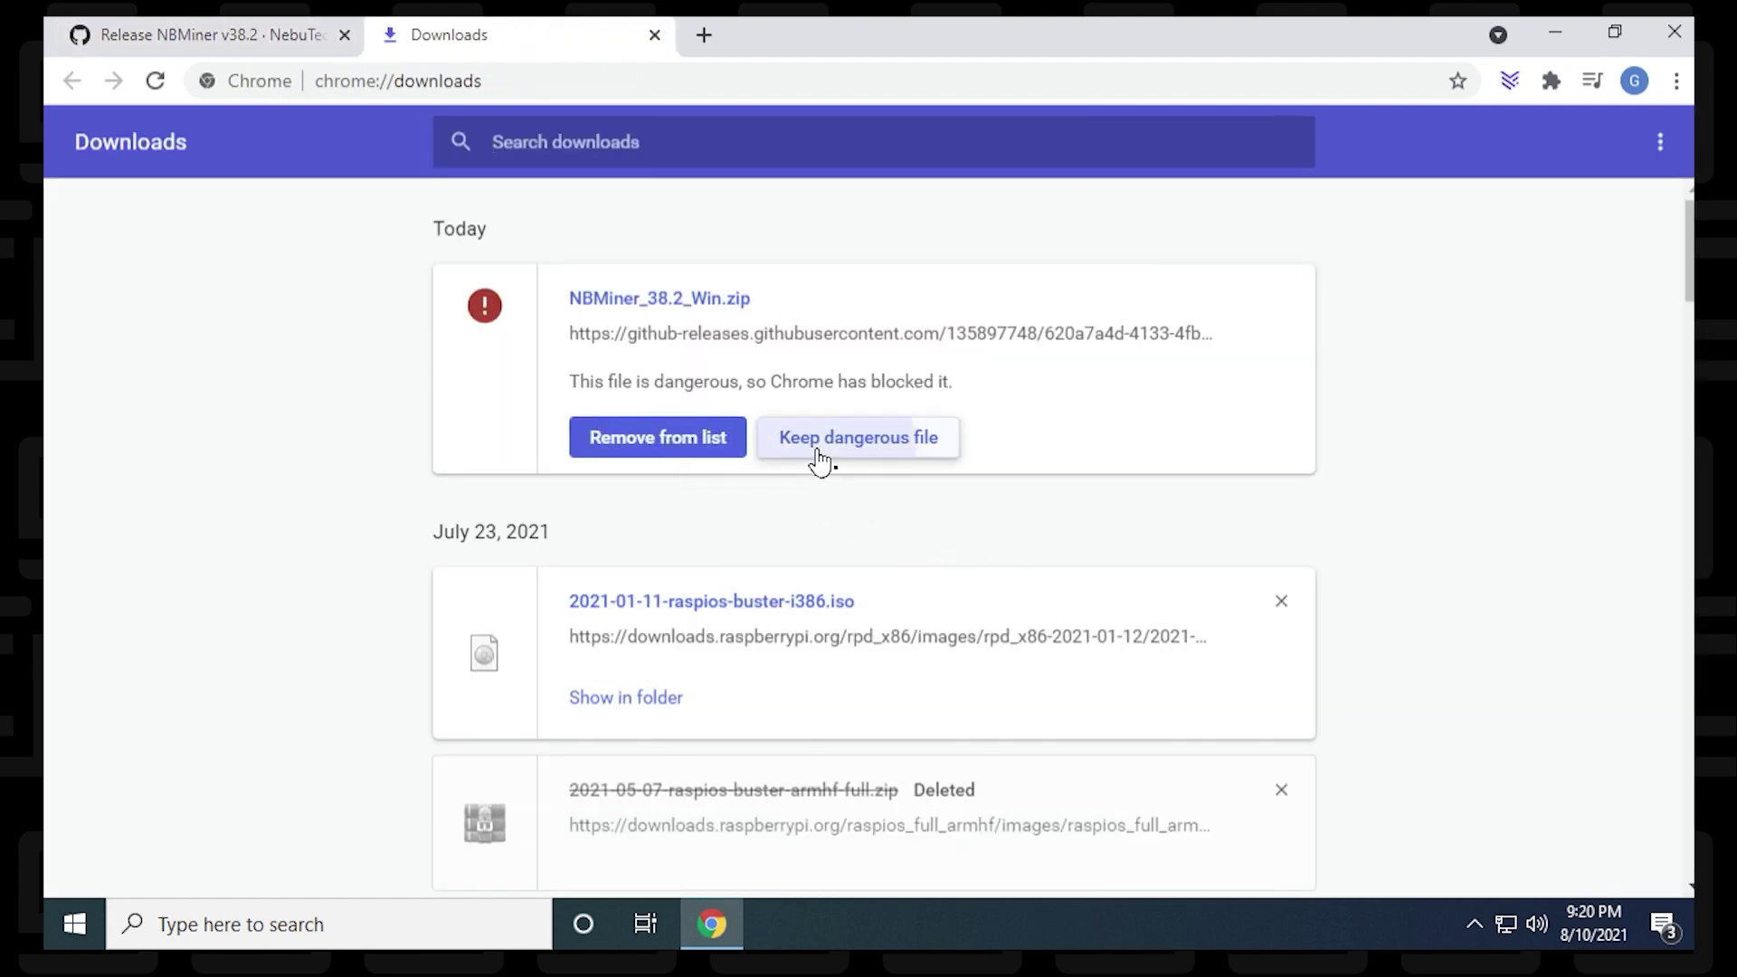
{"action": "left_click", "coordinate": [972, 280]}
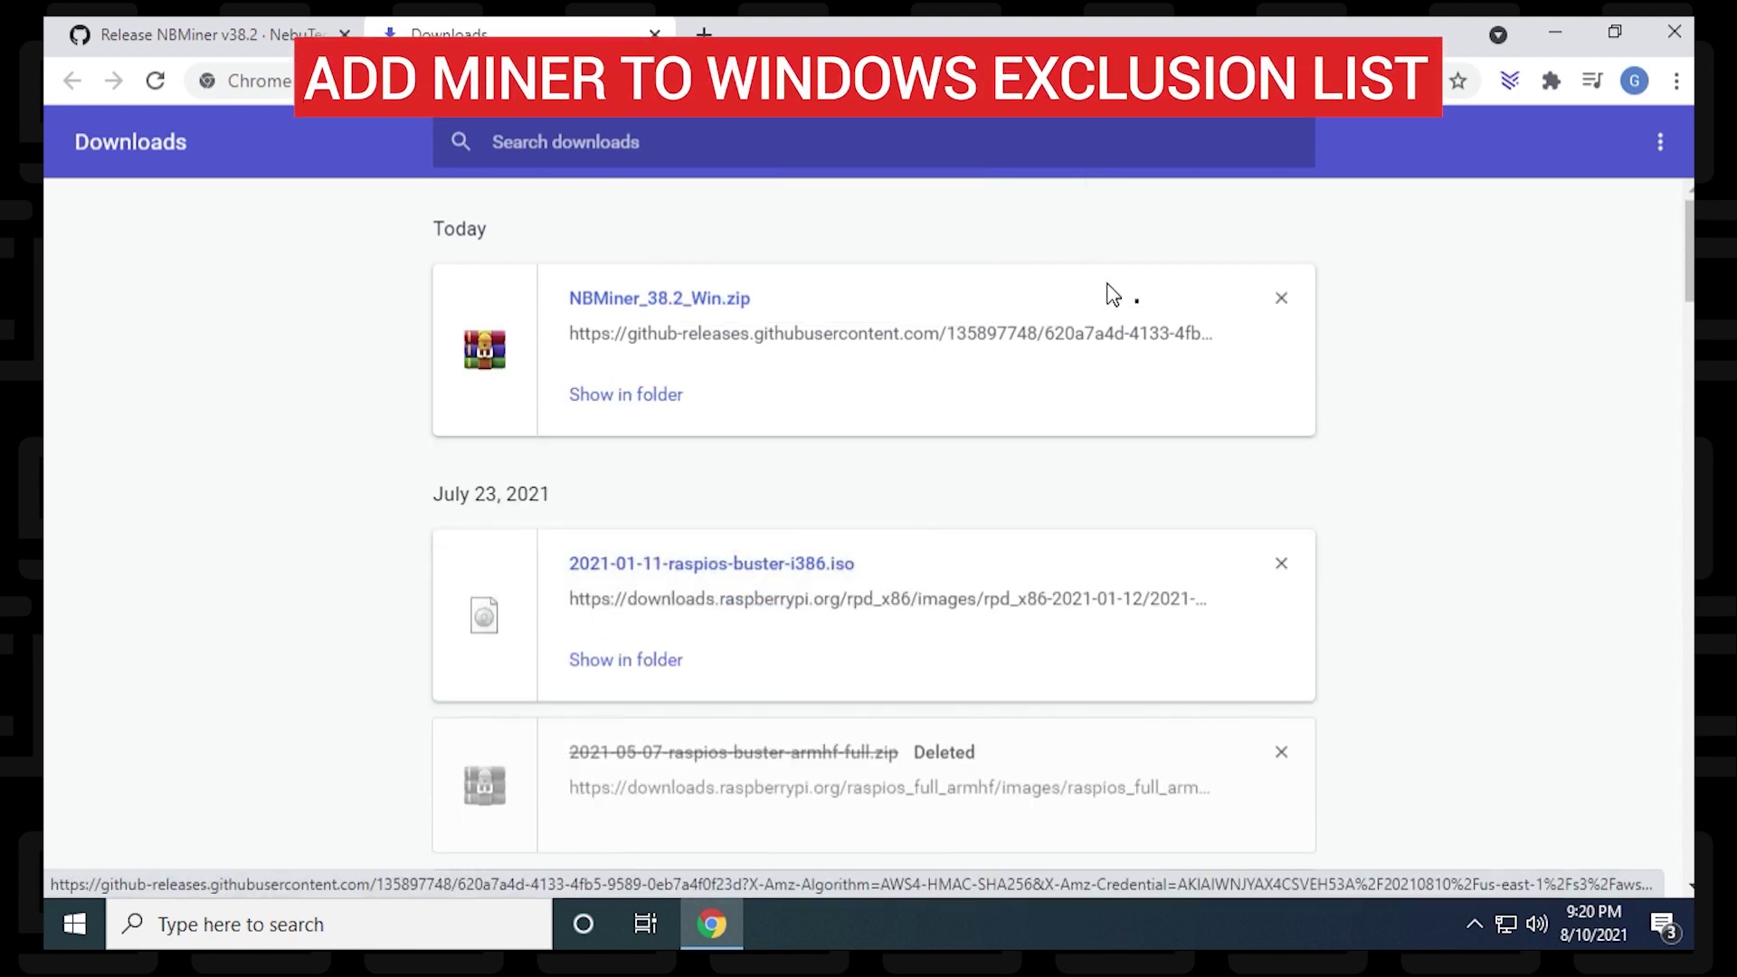
{"action": "left_click", "coordinate": [1663, 30]}
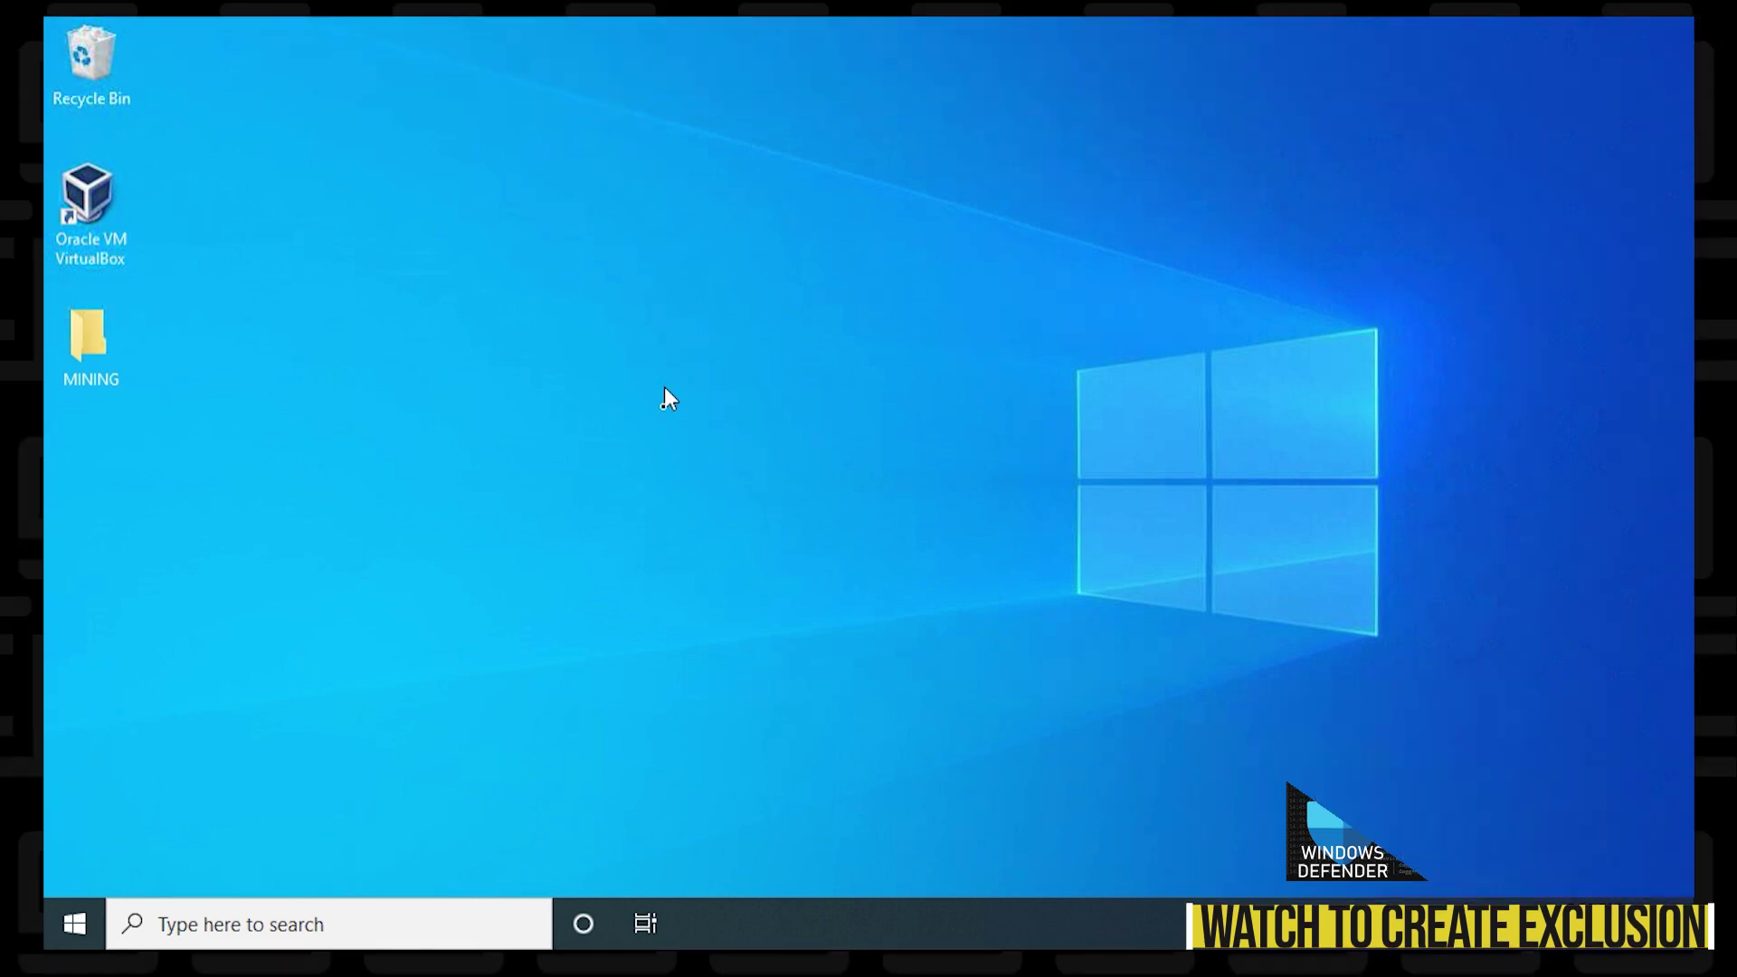
Step: Extract NBMiner_38.2_Win.zip here in MINING and open the resulting NBMiner_Win folder
{"action": "double_click", "coordinate": [83, 357]}
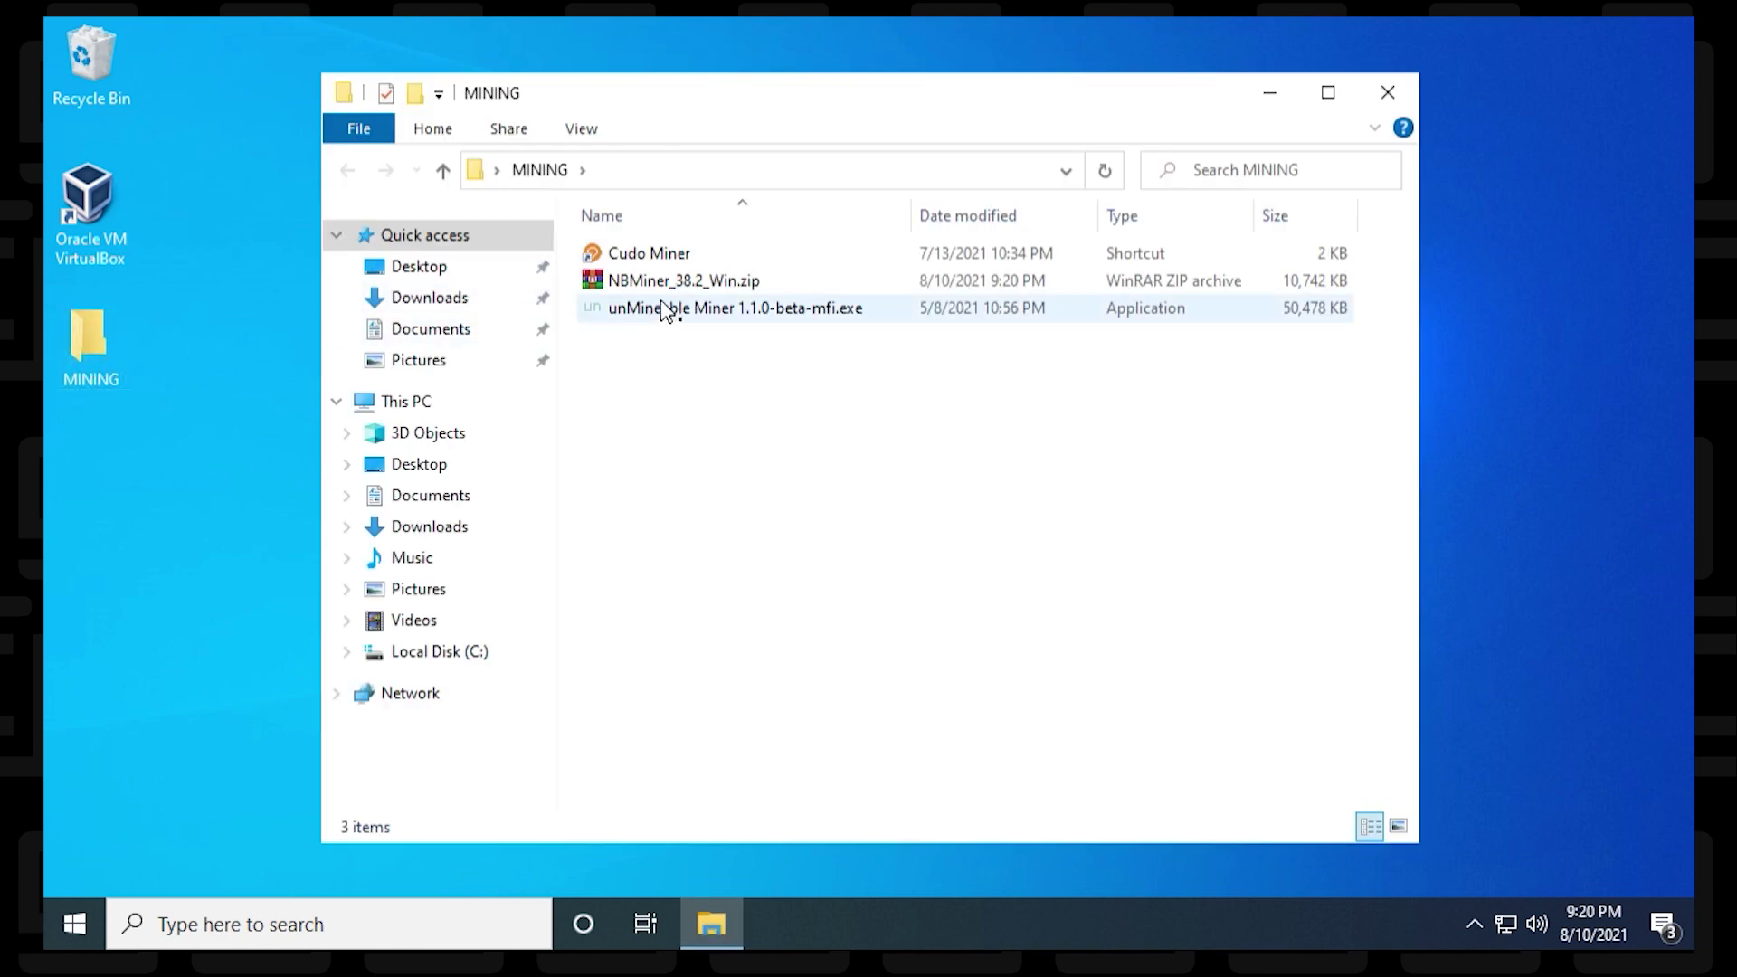
{"action": "right_click", "coordinate": [706, 291]}
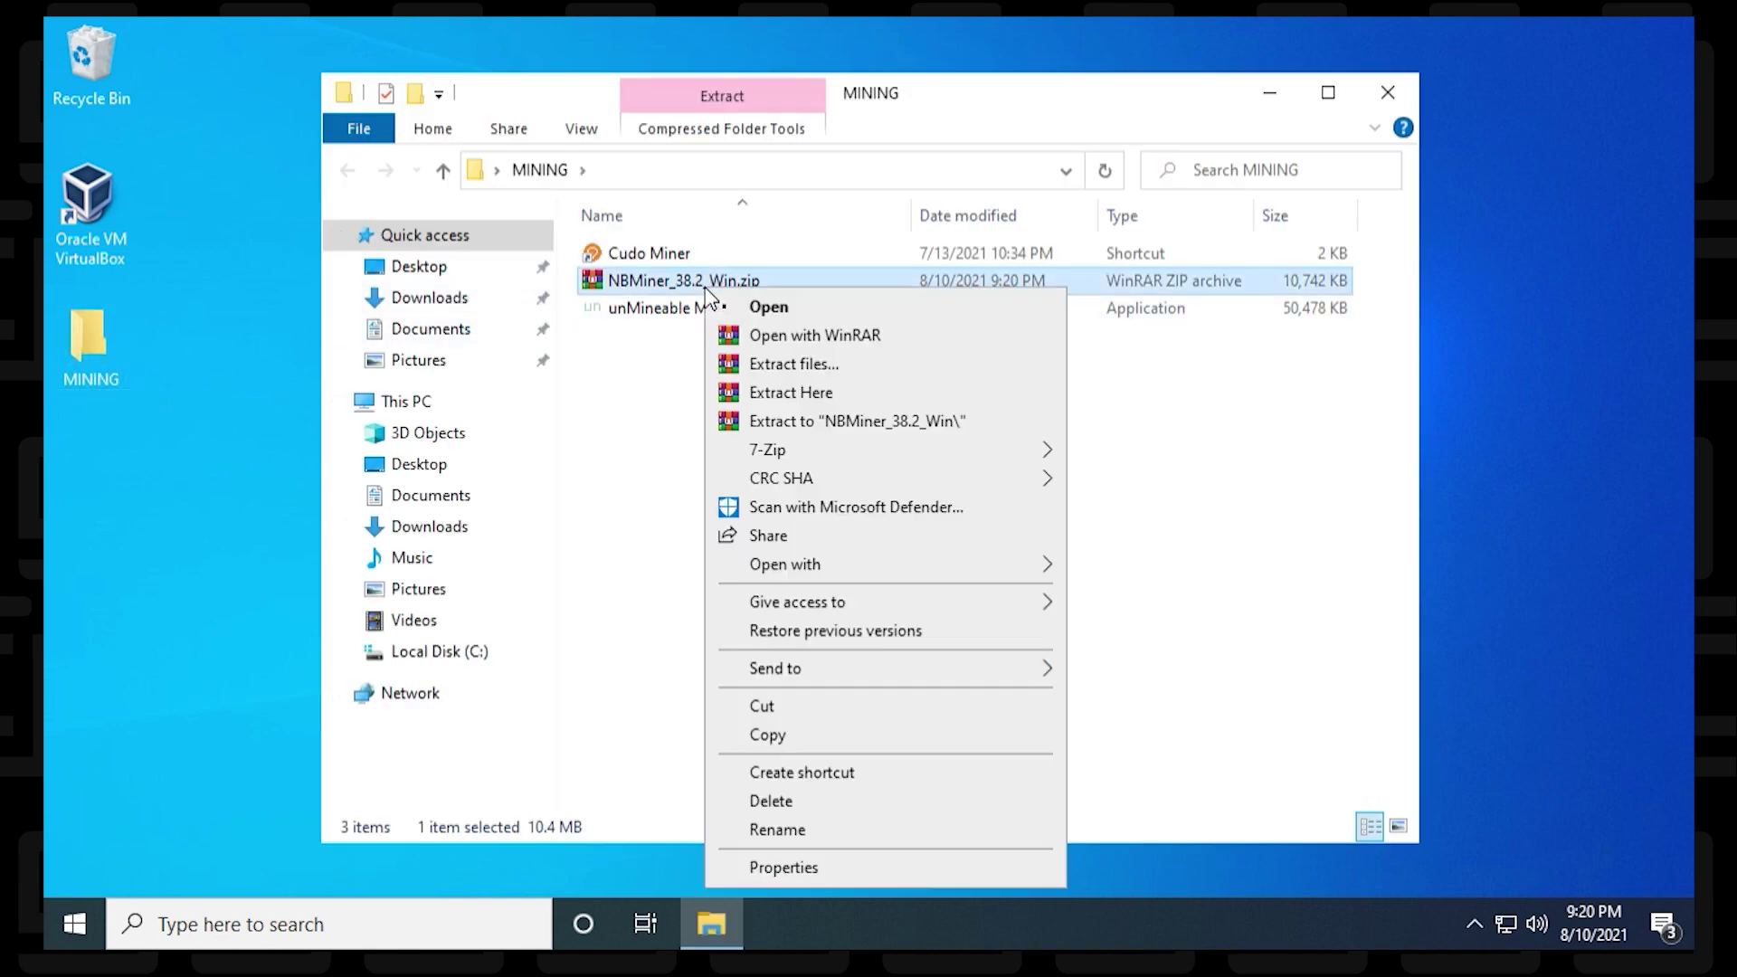
{"action": "left_click", "coordinate": [817, 392]}
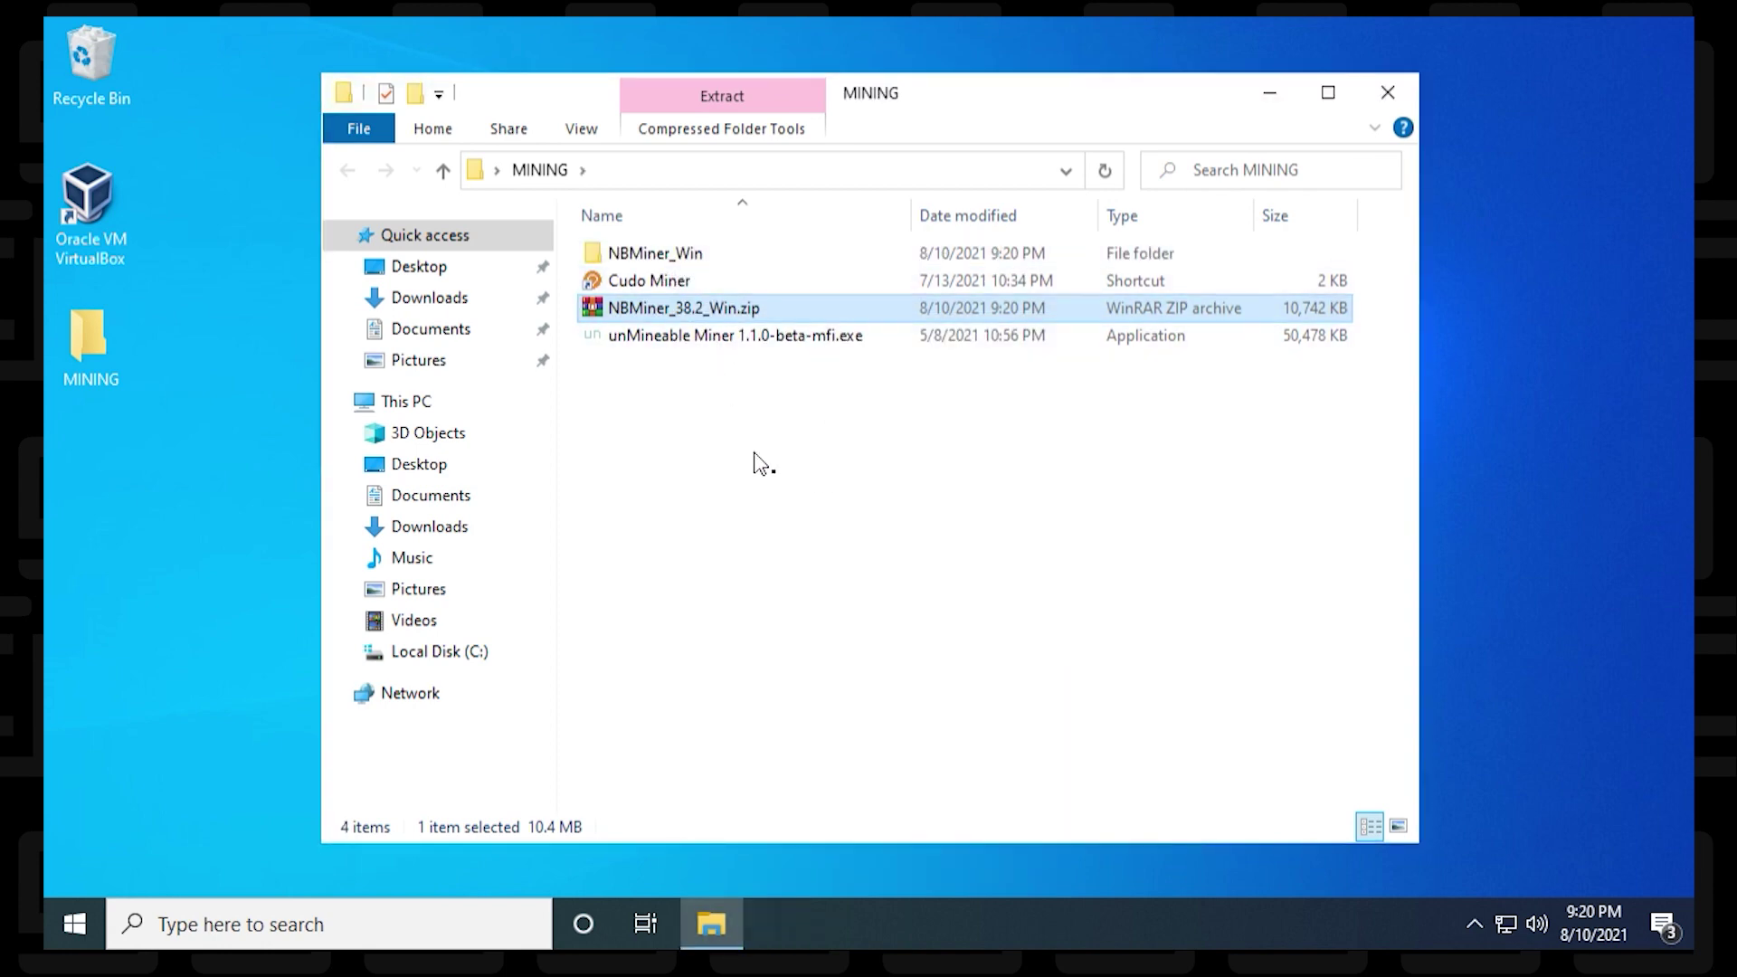
{"action": "left_click", "coordinate": [660, 258]}
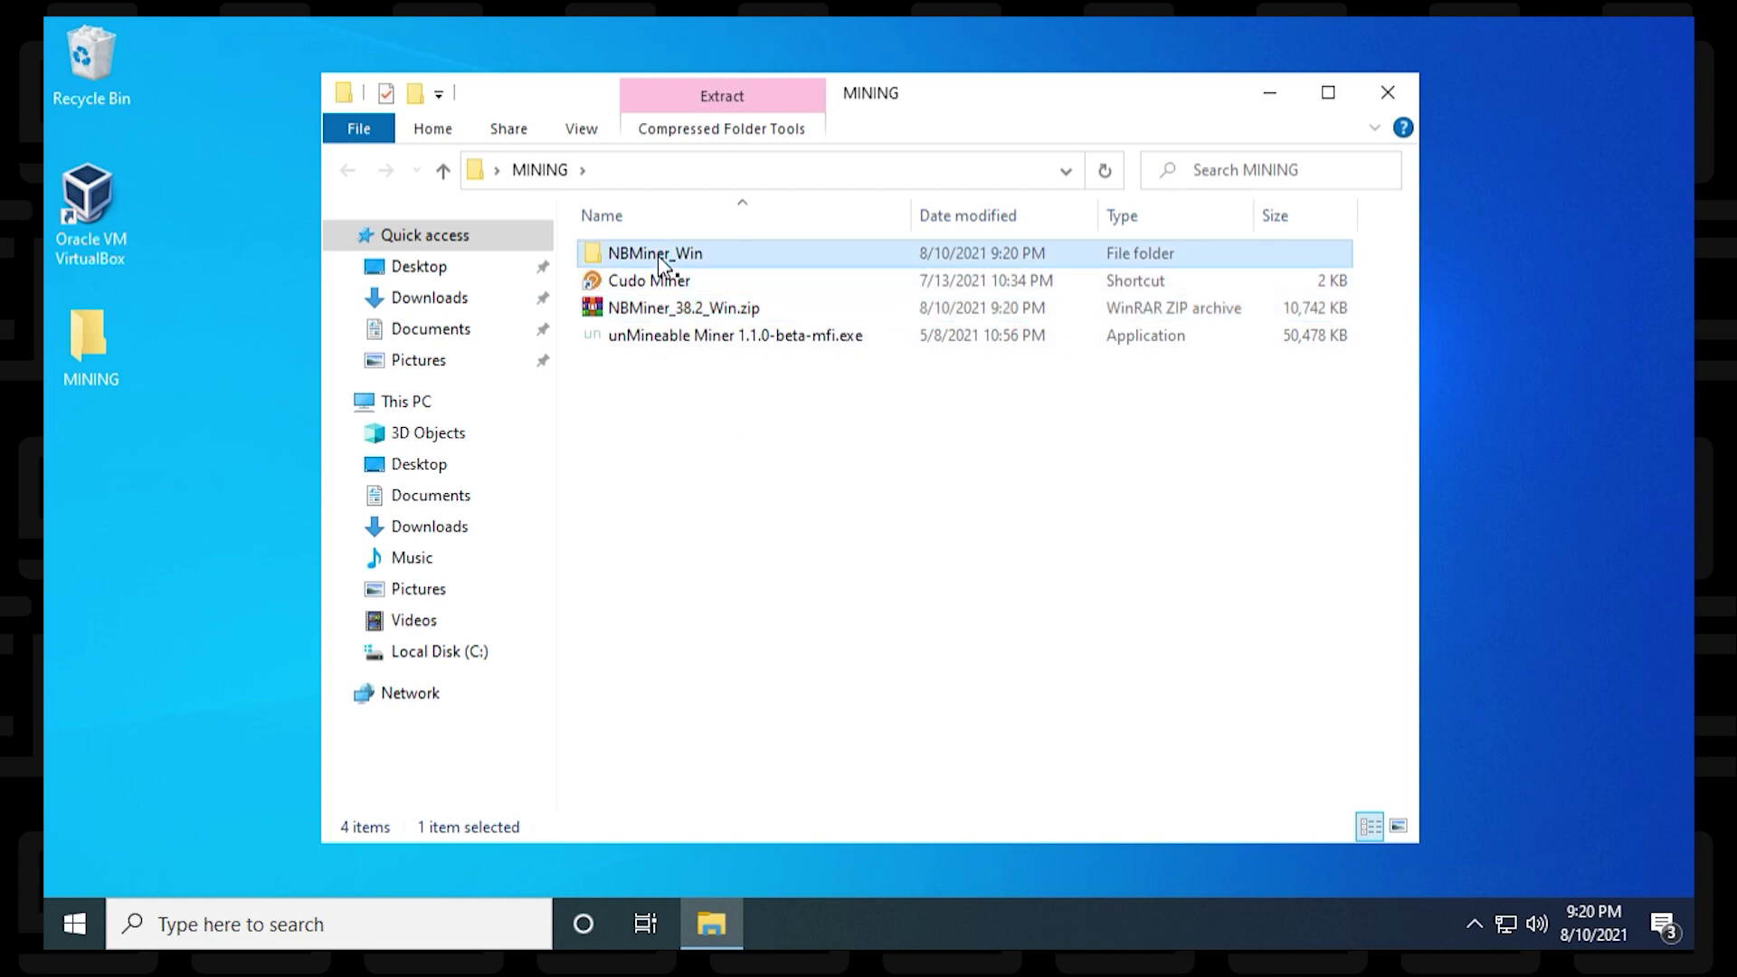
{"action": "double_click", "coordinate": [658, 255]}
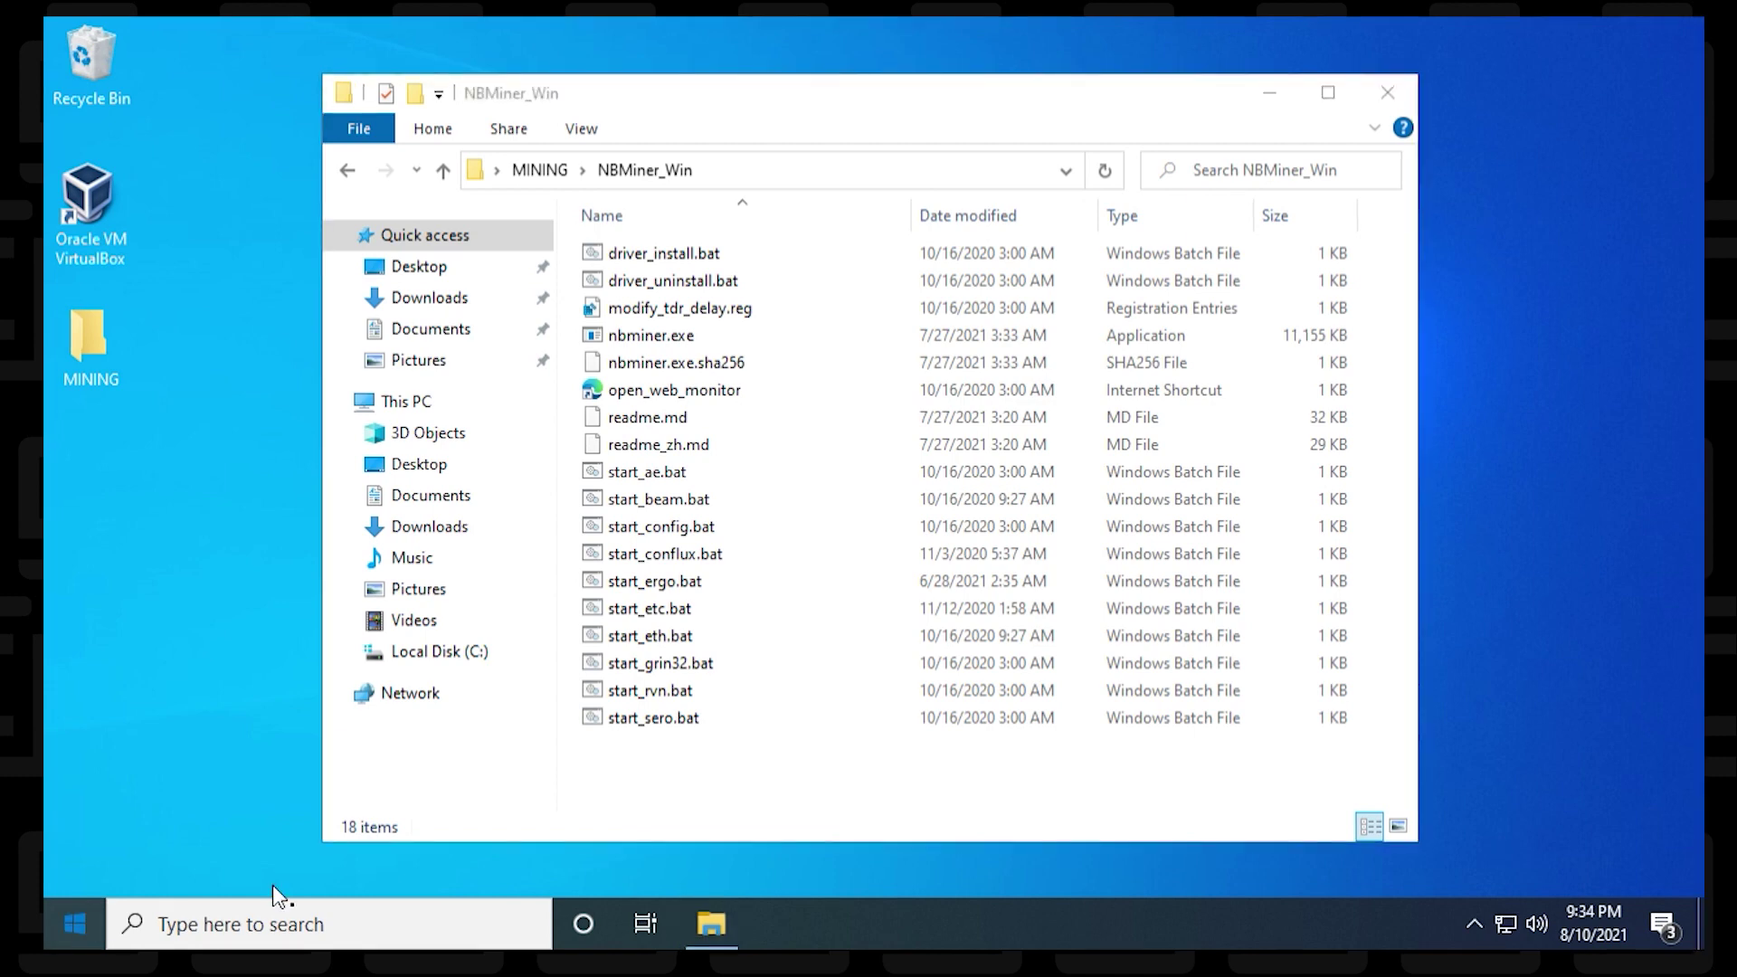
{"action": "key", "text": "super"}
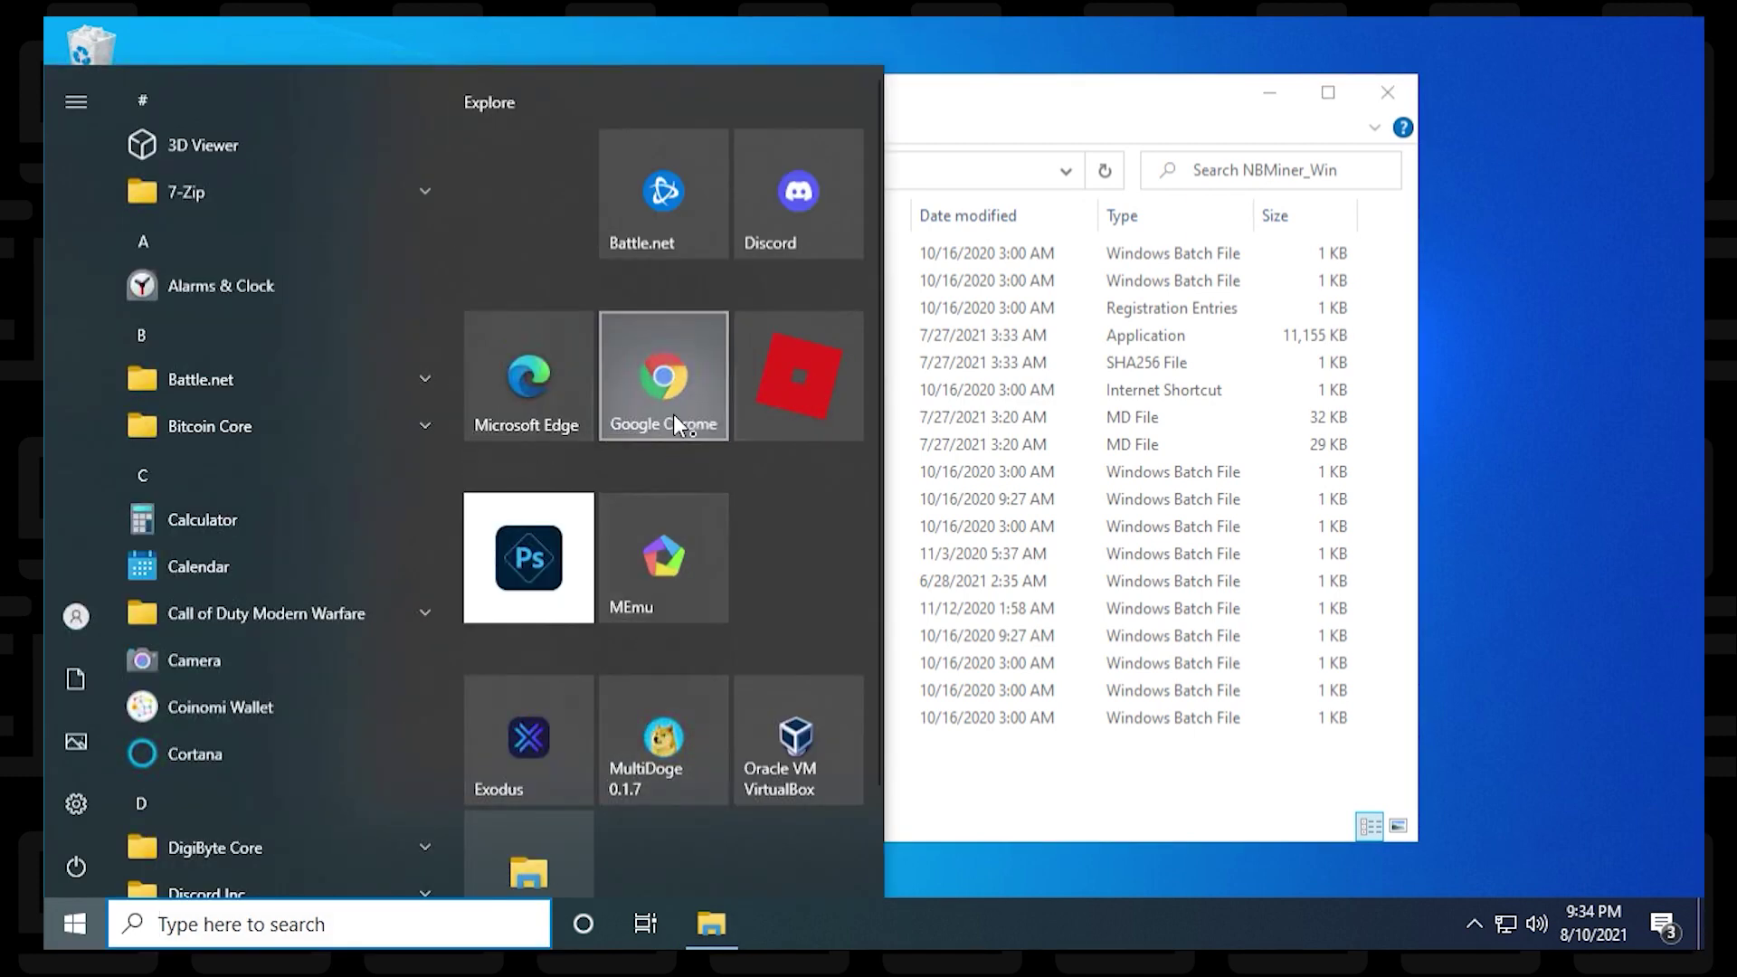
Step: Launch Google Chrome and search for flypool.org to reach ravencoin.flypool.org
{"action": "left_click", "coordinate": [673, 414]}
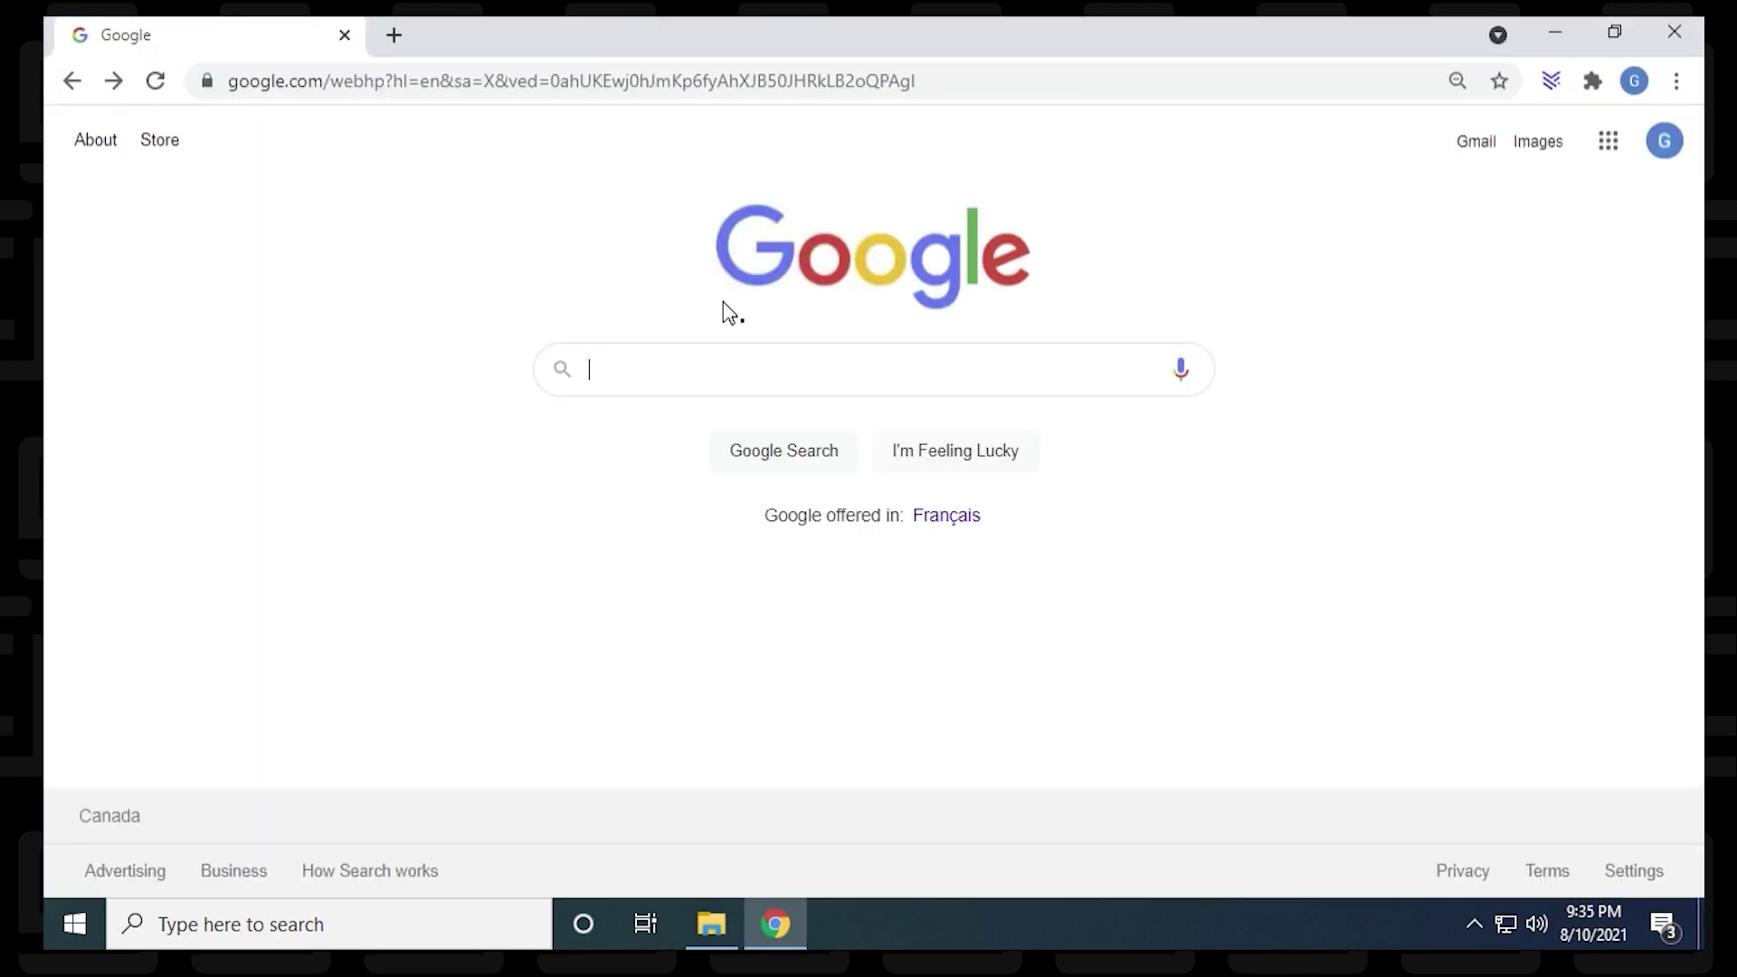
{"action": "type", "text": "flypool.org"}
{"action": "key", "text": "Return"}
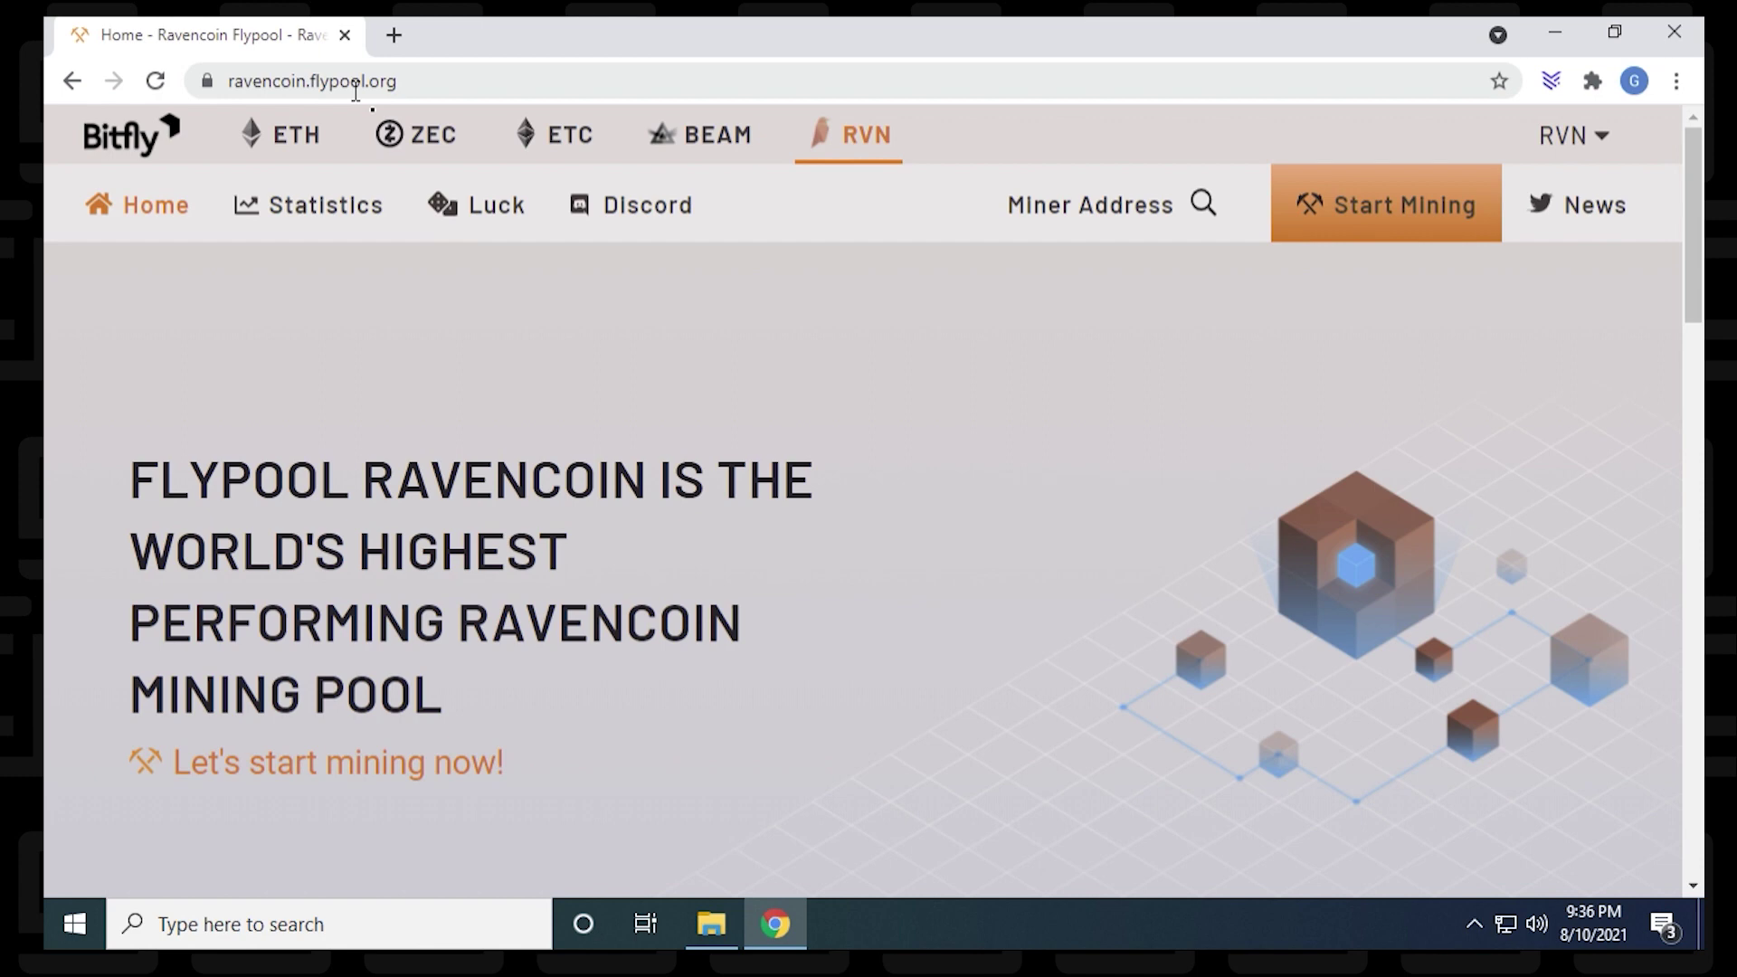
Step: Show Flypool's Start Mining guide with server stratum-ravencoin.flypool.org port 3333, then return to NBMiner_Win
{"action": "left_click", "coordinate": [1421, 219]}
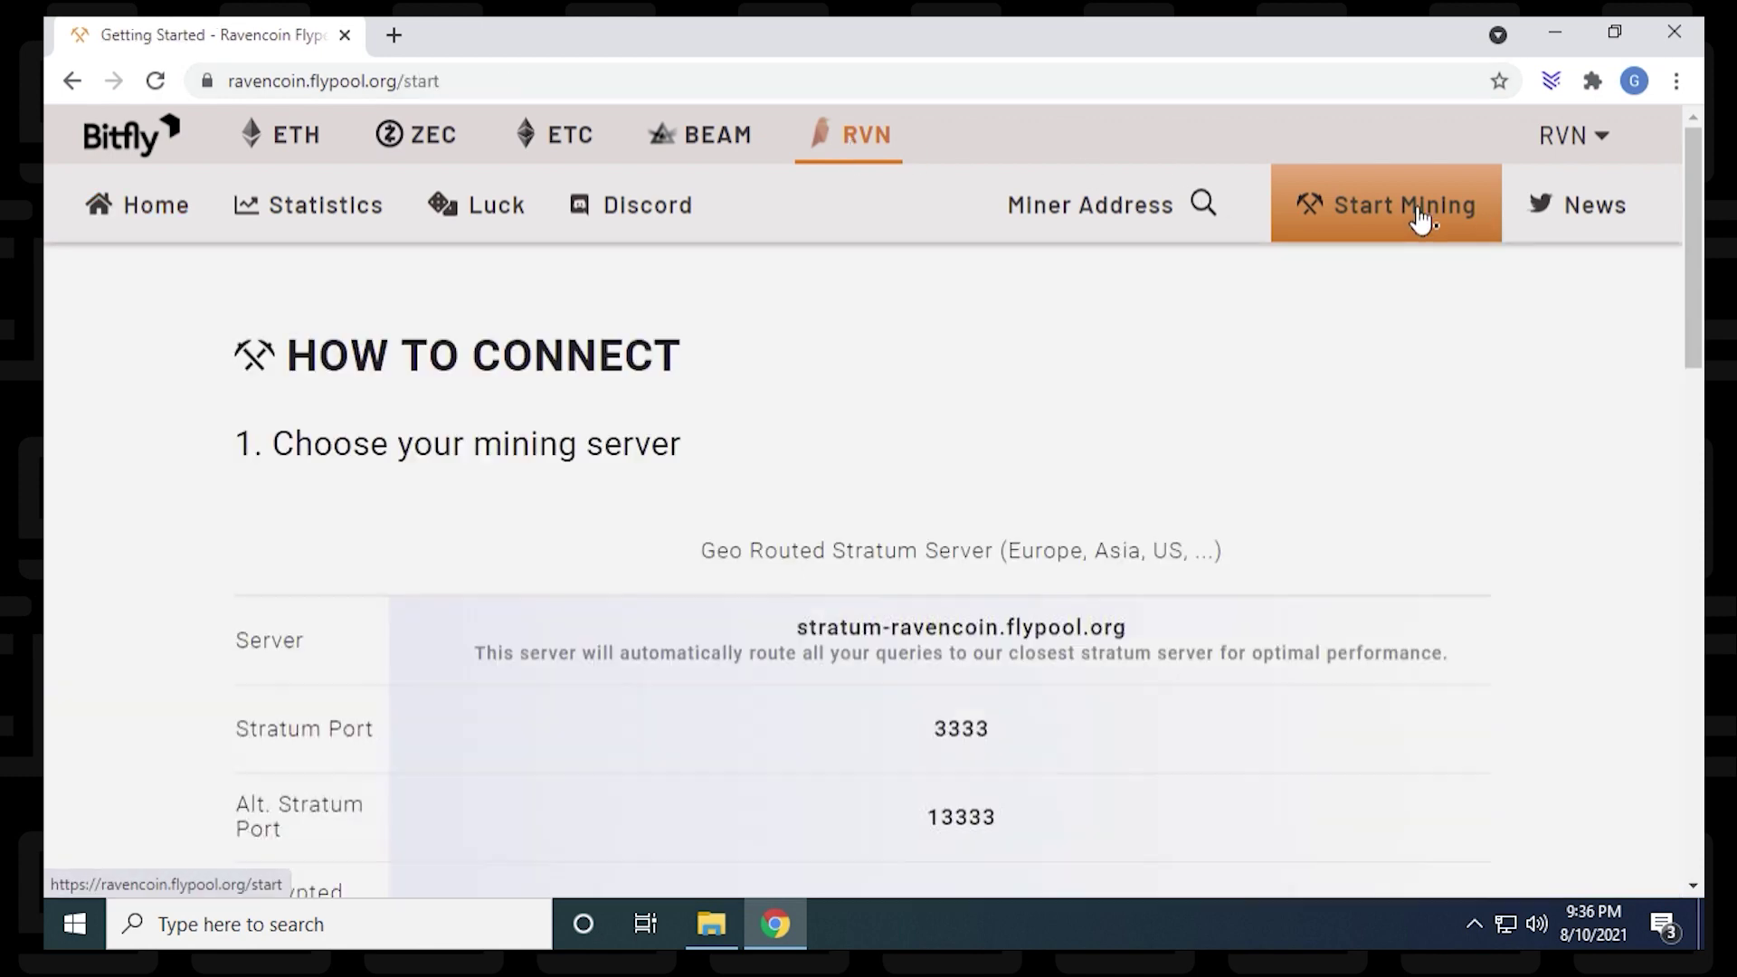
{"action": "left_click_drag", "start_coordinate": [1692, 257], "coordinate": [1699, 373]}
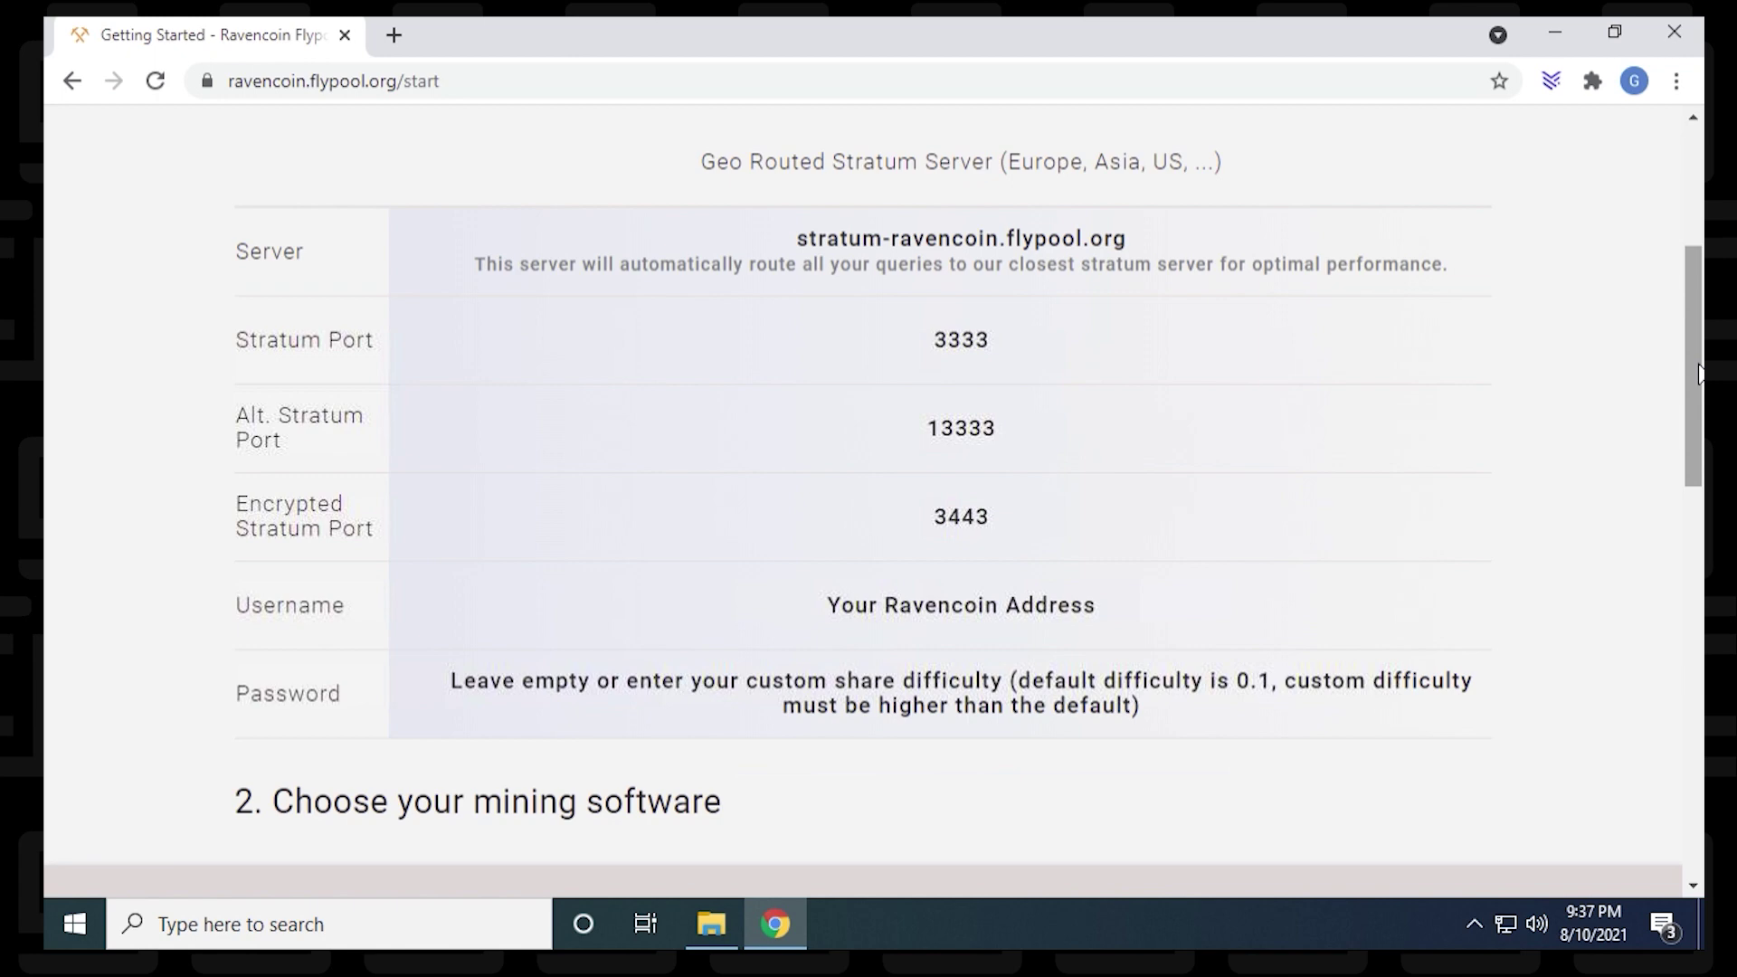
{"action": "left_click", "coordinate": [711, 924]}
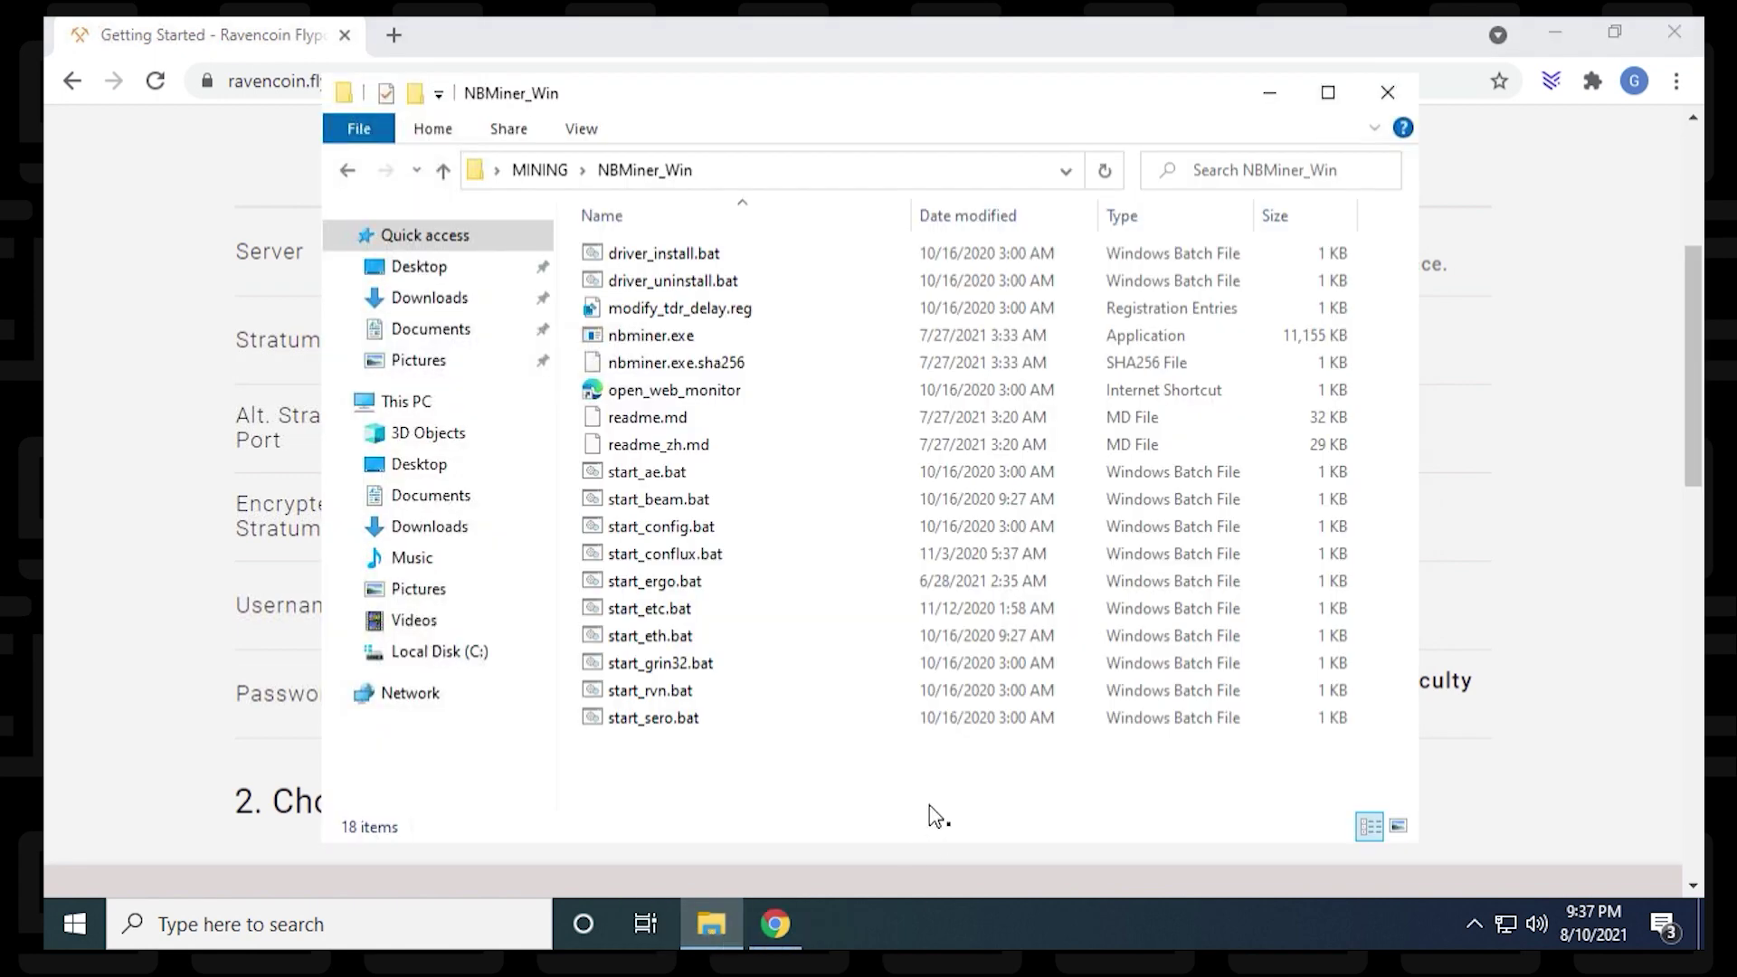
Step: Open start_rvn.bat for editing in Notepad
{"action": "right_click", "coordinate": [674, 692]}
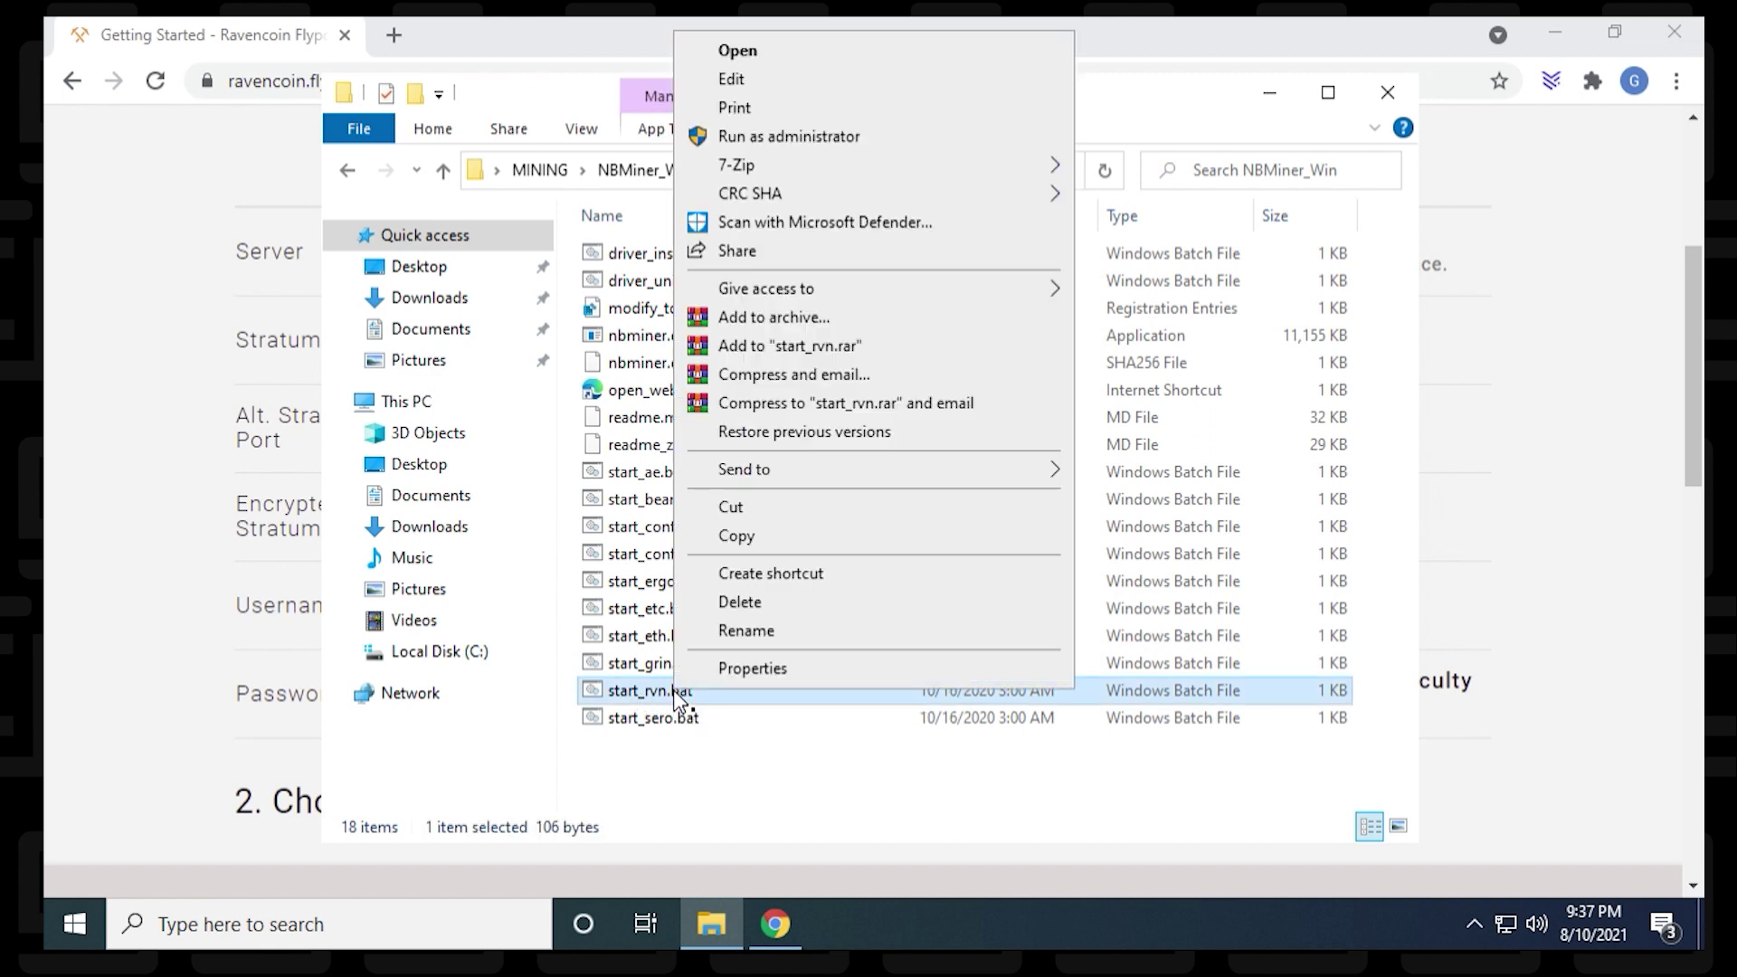
{"action": "left_click", "coordinate": [758, 76]}
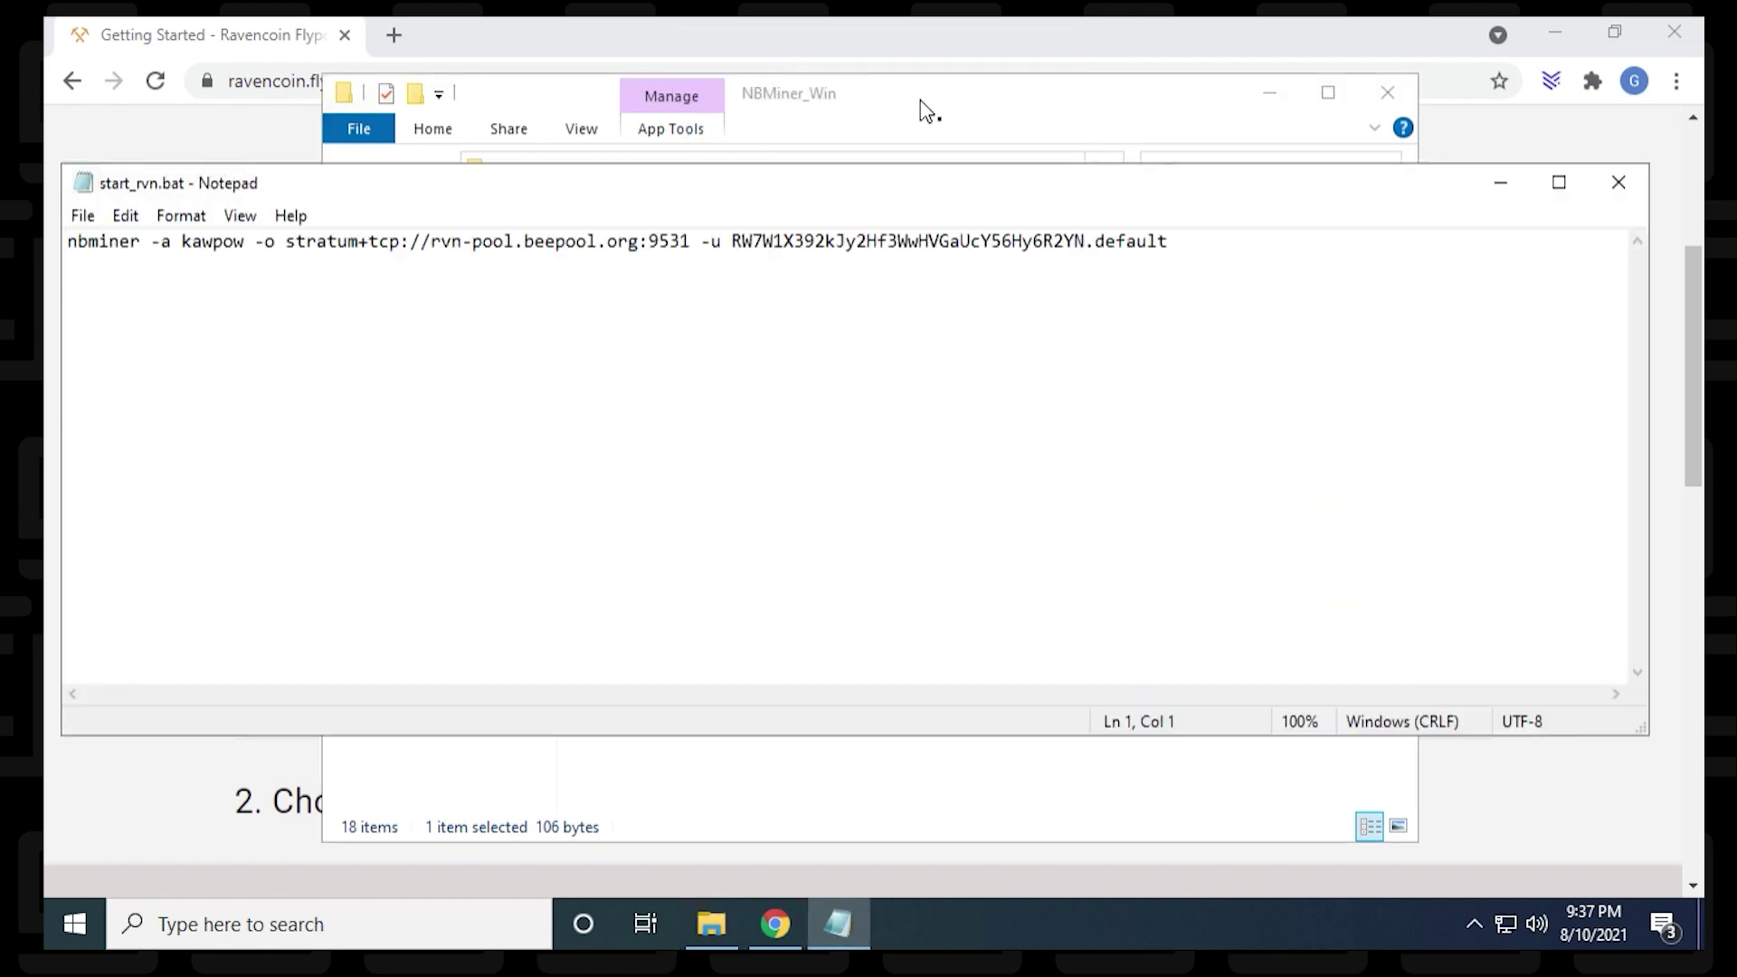
Step: Arrange the Notepad window and copy stratum-ravencoin.flypool.org from the Flypool guide
{"action": "left_click", "coordinate": [1271, 92]}
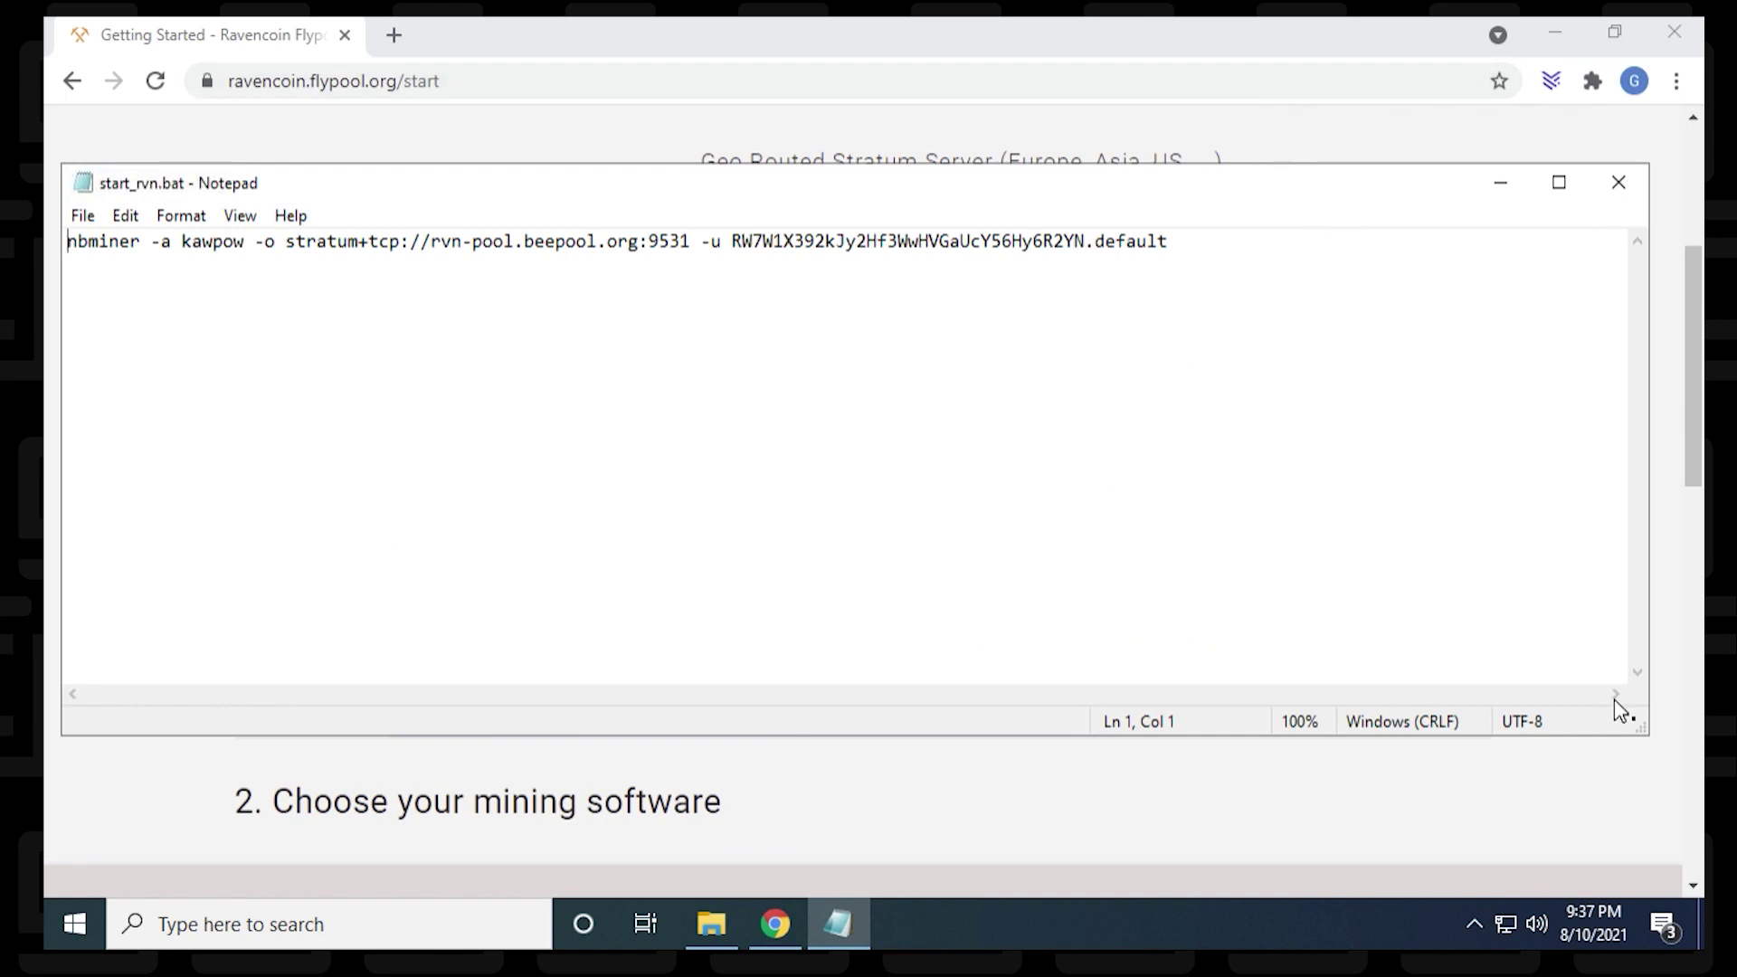
{"action": "left_click_drag", "start_coordinate": [1628, 734], "coordinate": [1144, 326]}
{"action": "left_click_drag", "start_coordinate": [998, 51], "coordinate": [1031, 542]}
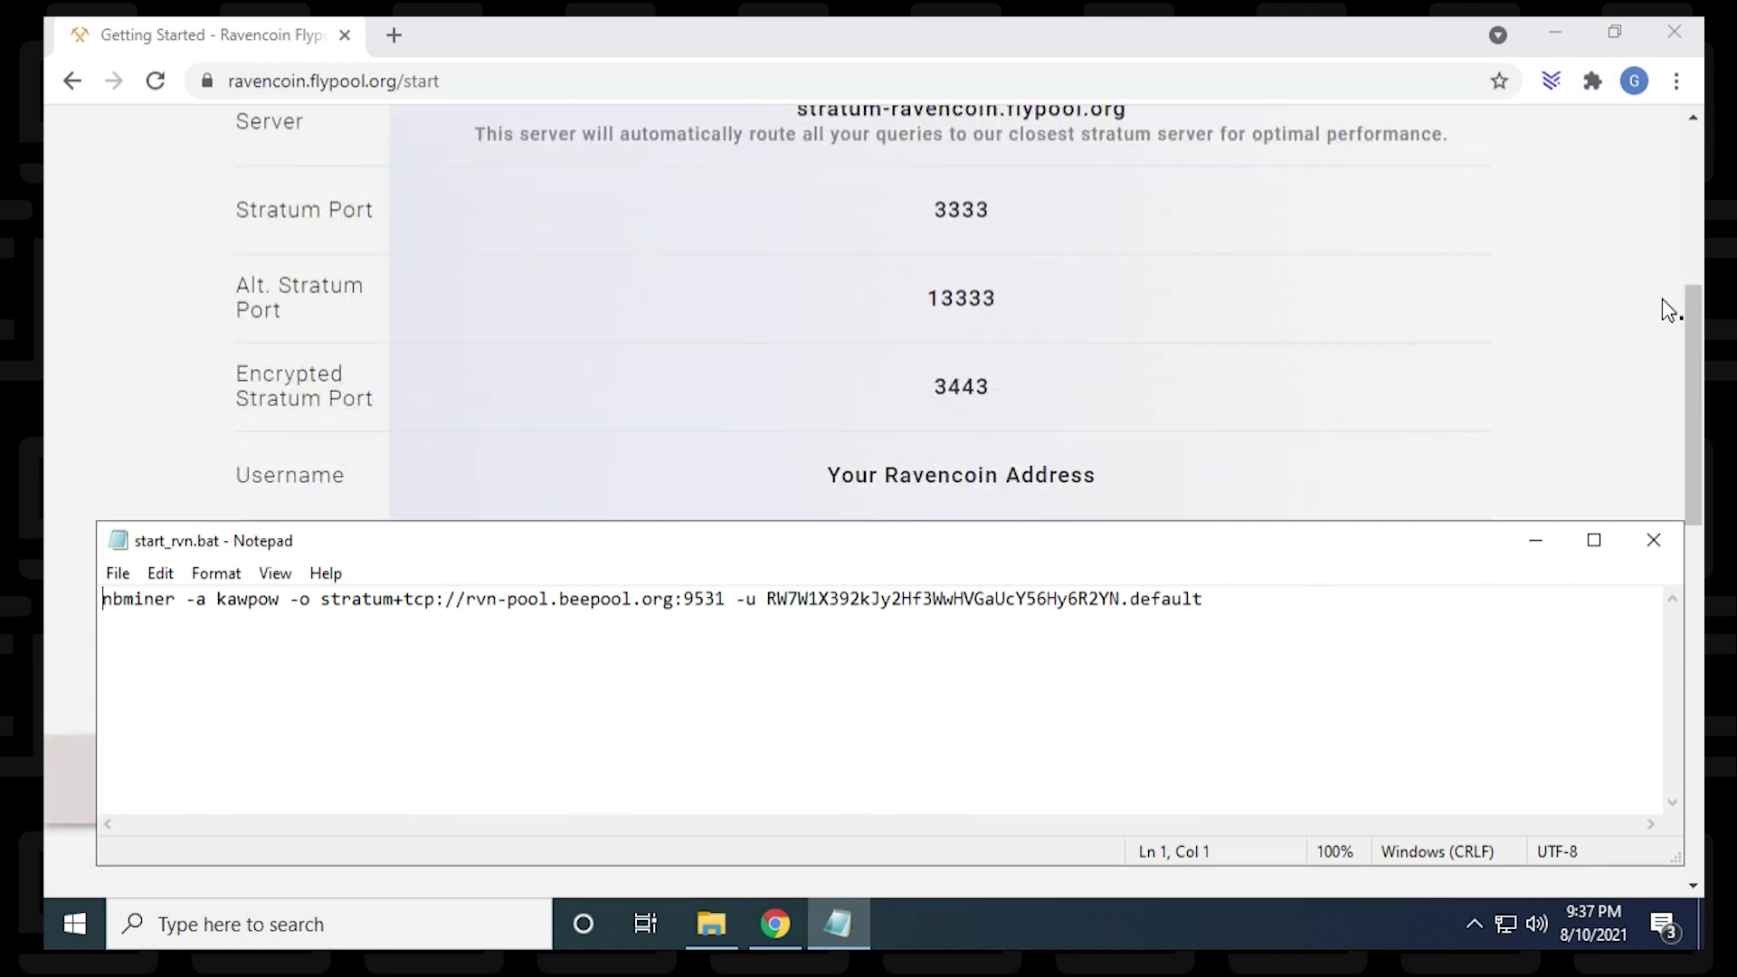
{"action": "scroll", "coordinate": [1669, 310], "scroll_direction": "up", "scroll_amount": 1}
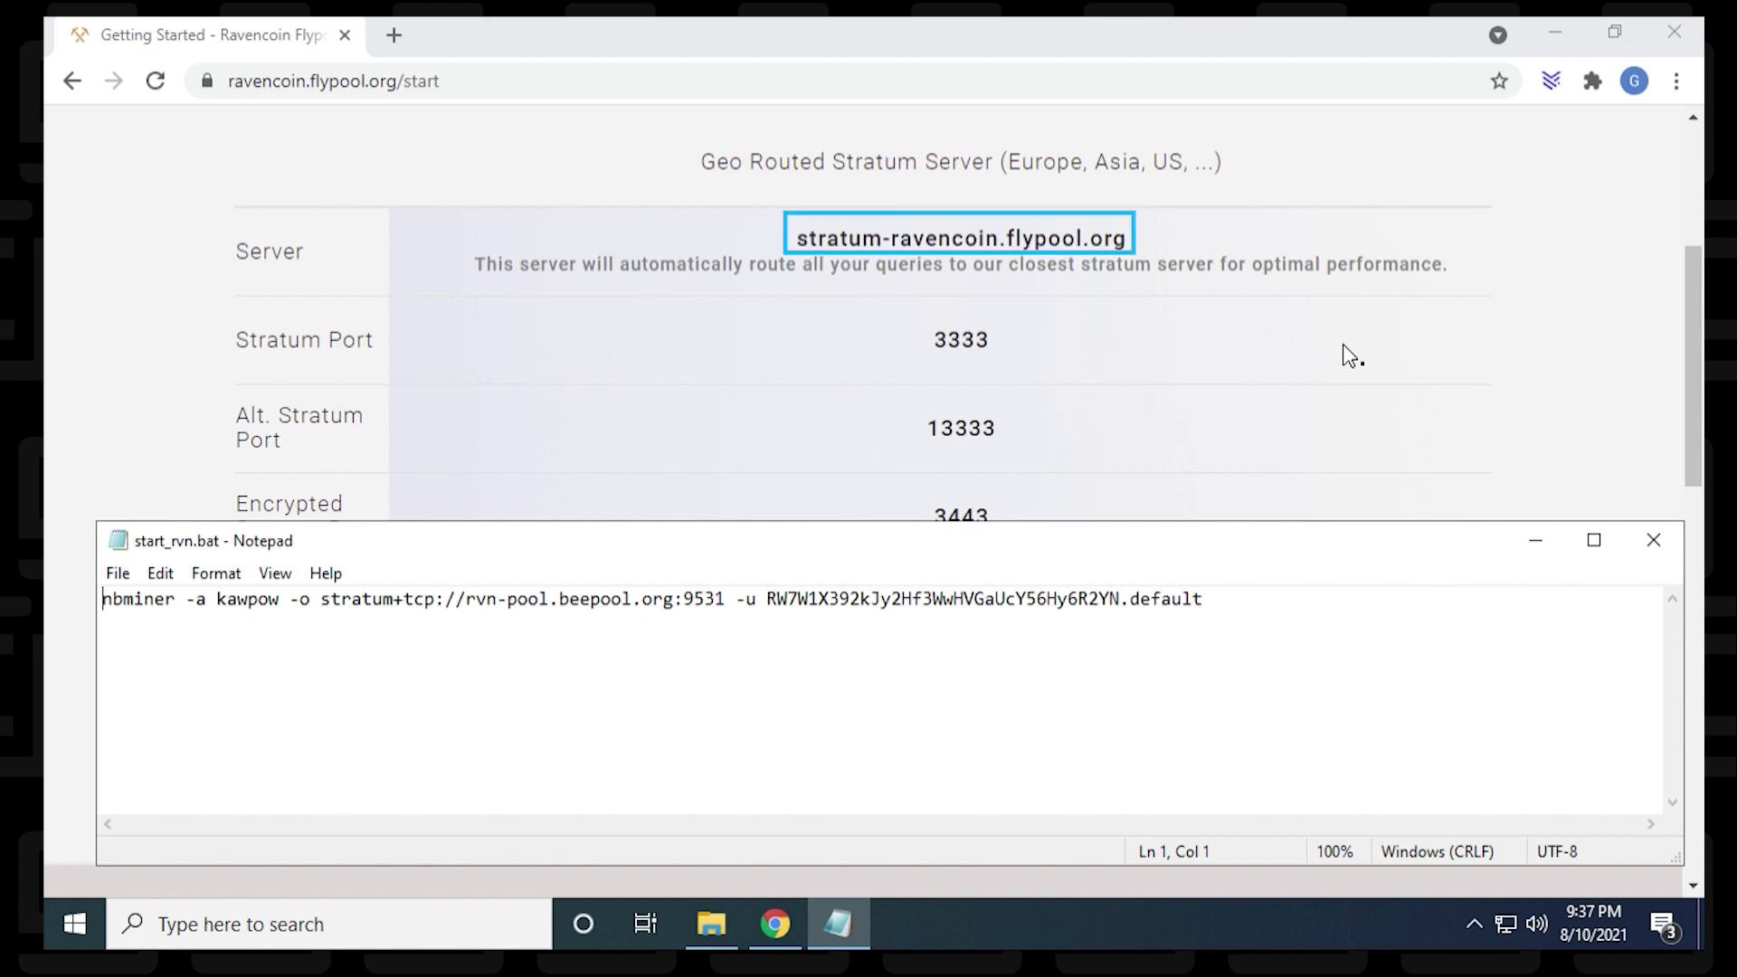
{"action": "left_click", "coordinate": [796, 241]}
{"action": "left_click_drag", "start_coordinate": [796, 240], "coordinate": [1128, 238]}
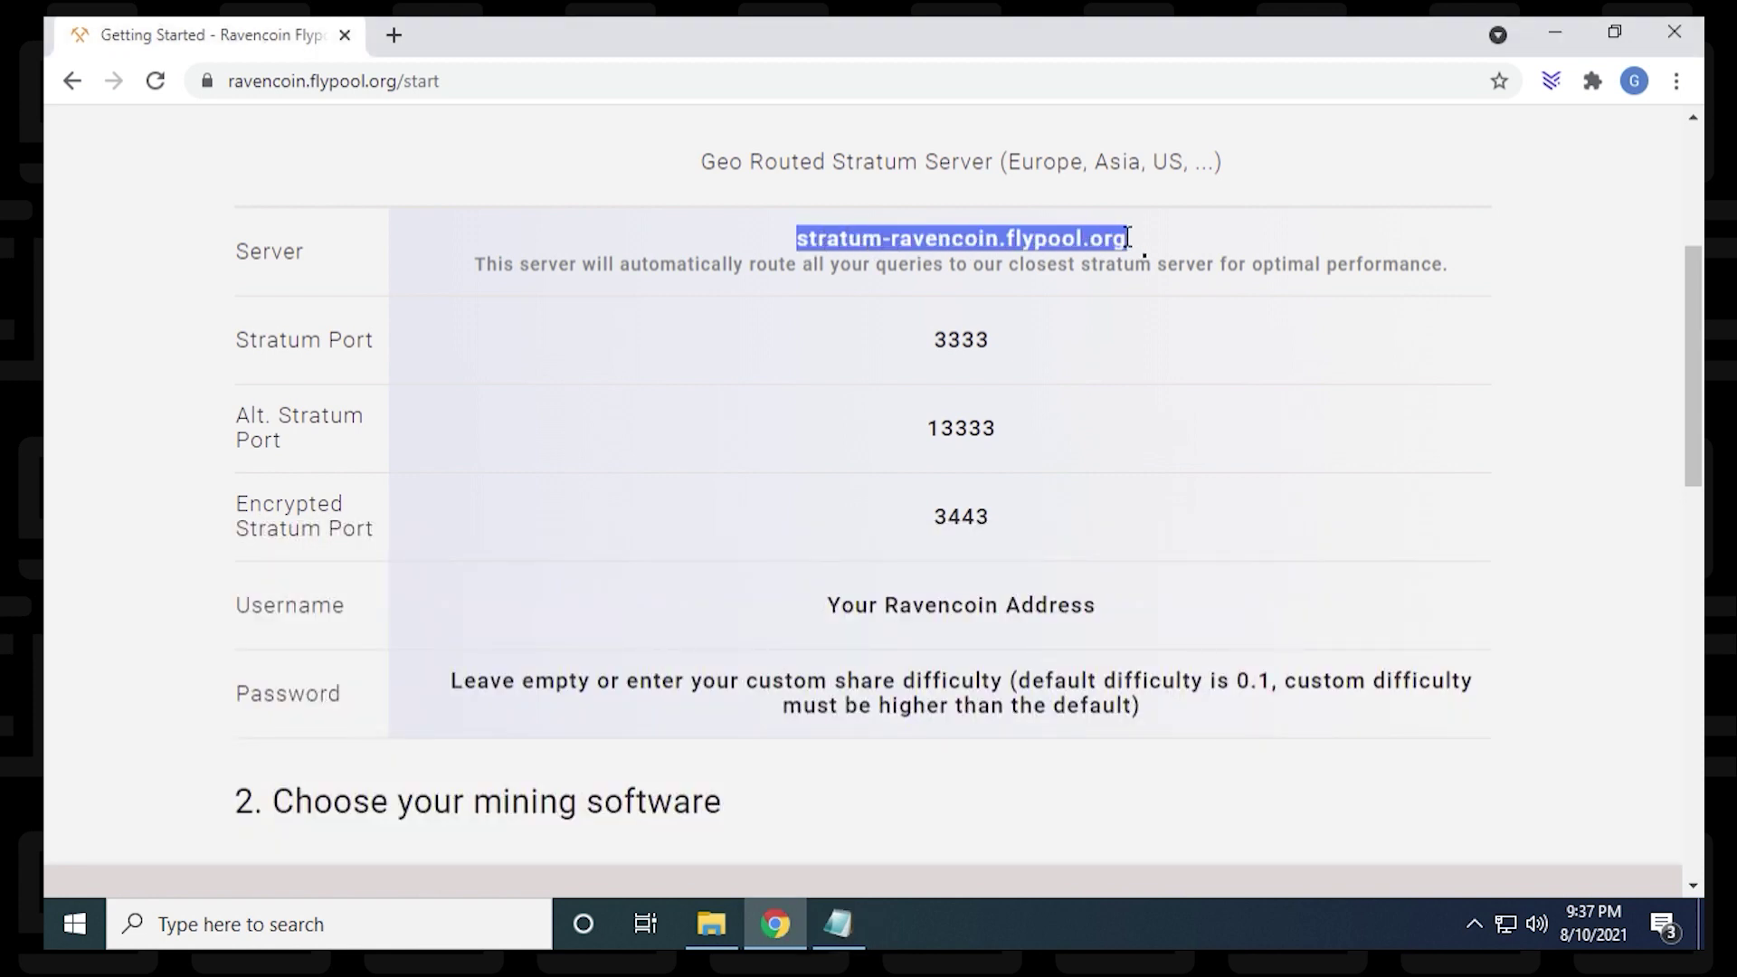
{"action": "right_click", "coordinate": [1128, 238]}
{"action": "left_click", "coordinate": [1141, 253]}
Step: Replace rvn-pool.beepool.org:9531 in the command with the Flypool server and port 3333
{"action": "left_click", "coordinate": [838, 921]}
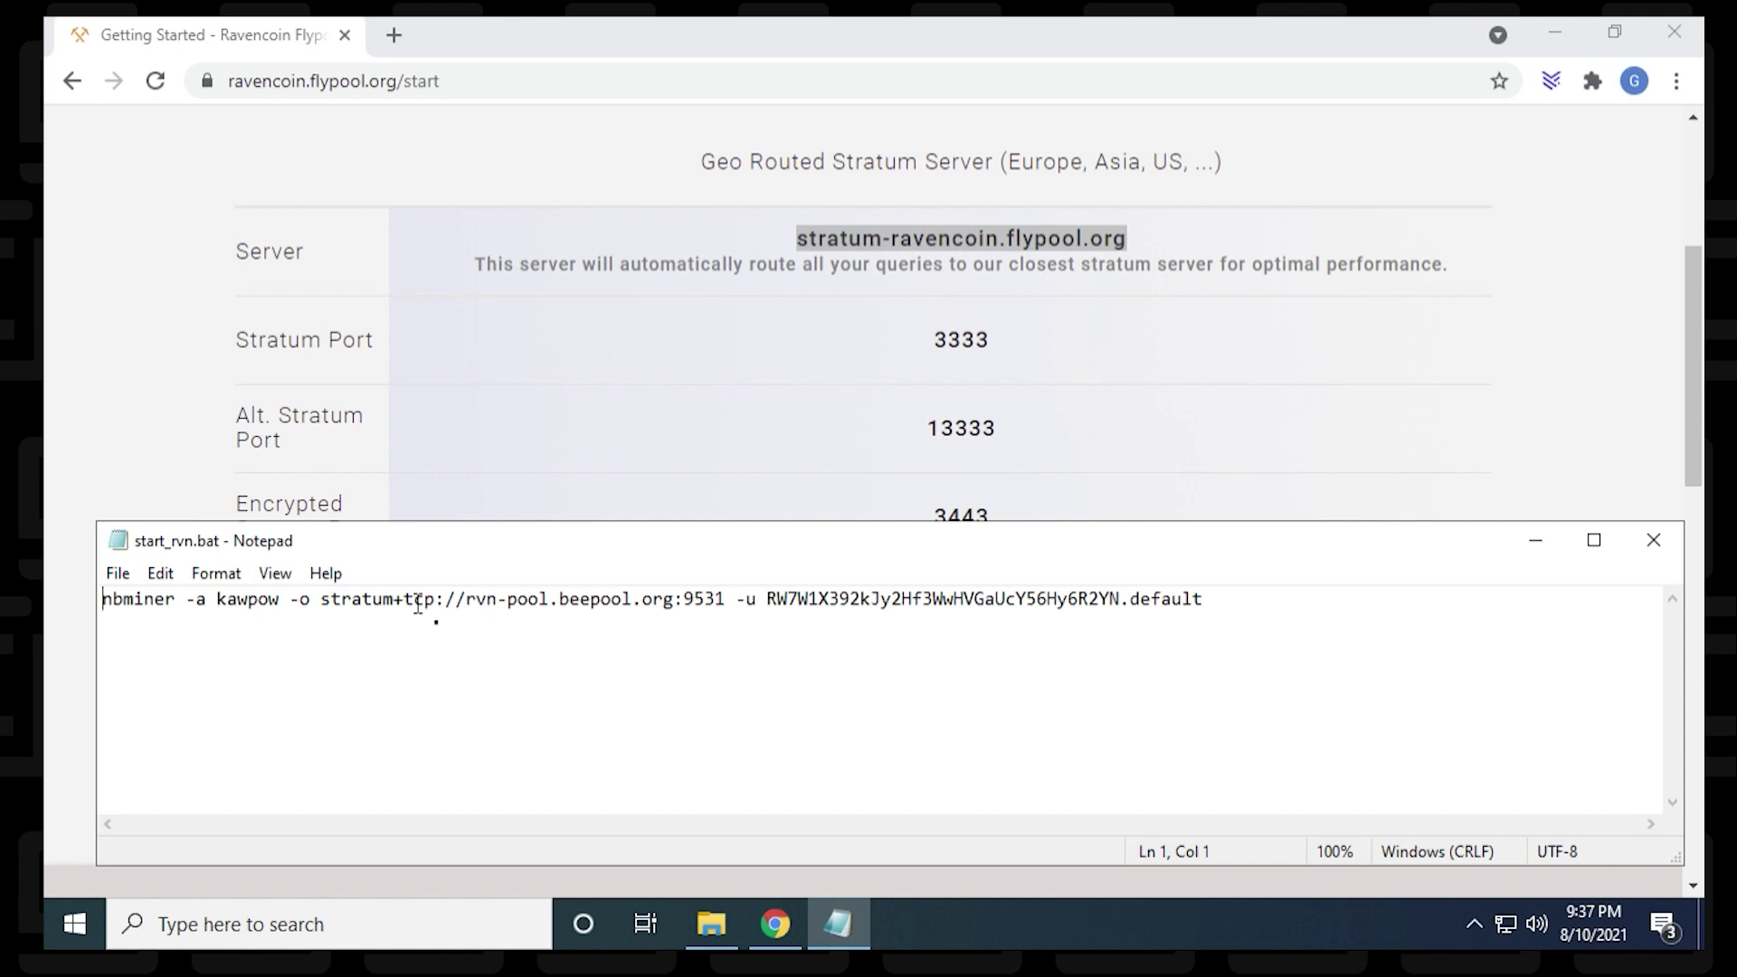
{"action": "left_click_drag", "start_coordinate": [465, 599], "coordinate": [675, 601]}
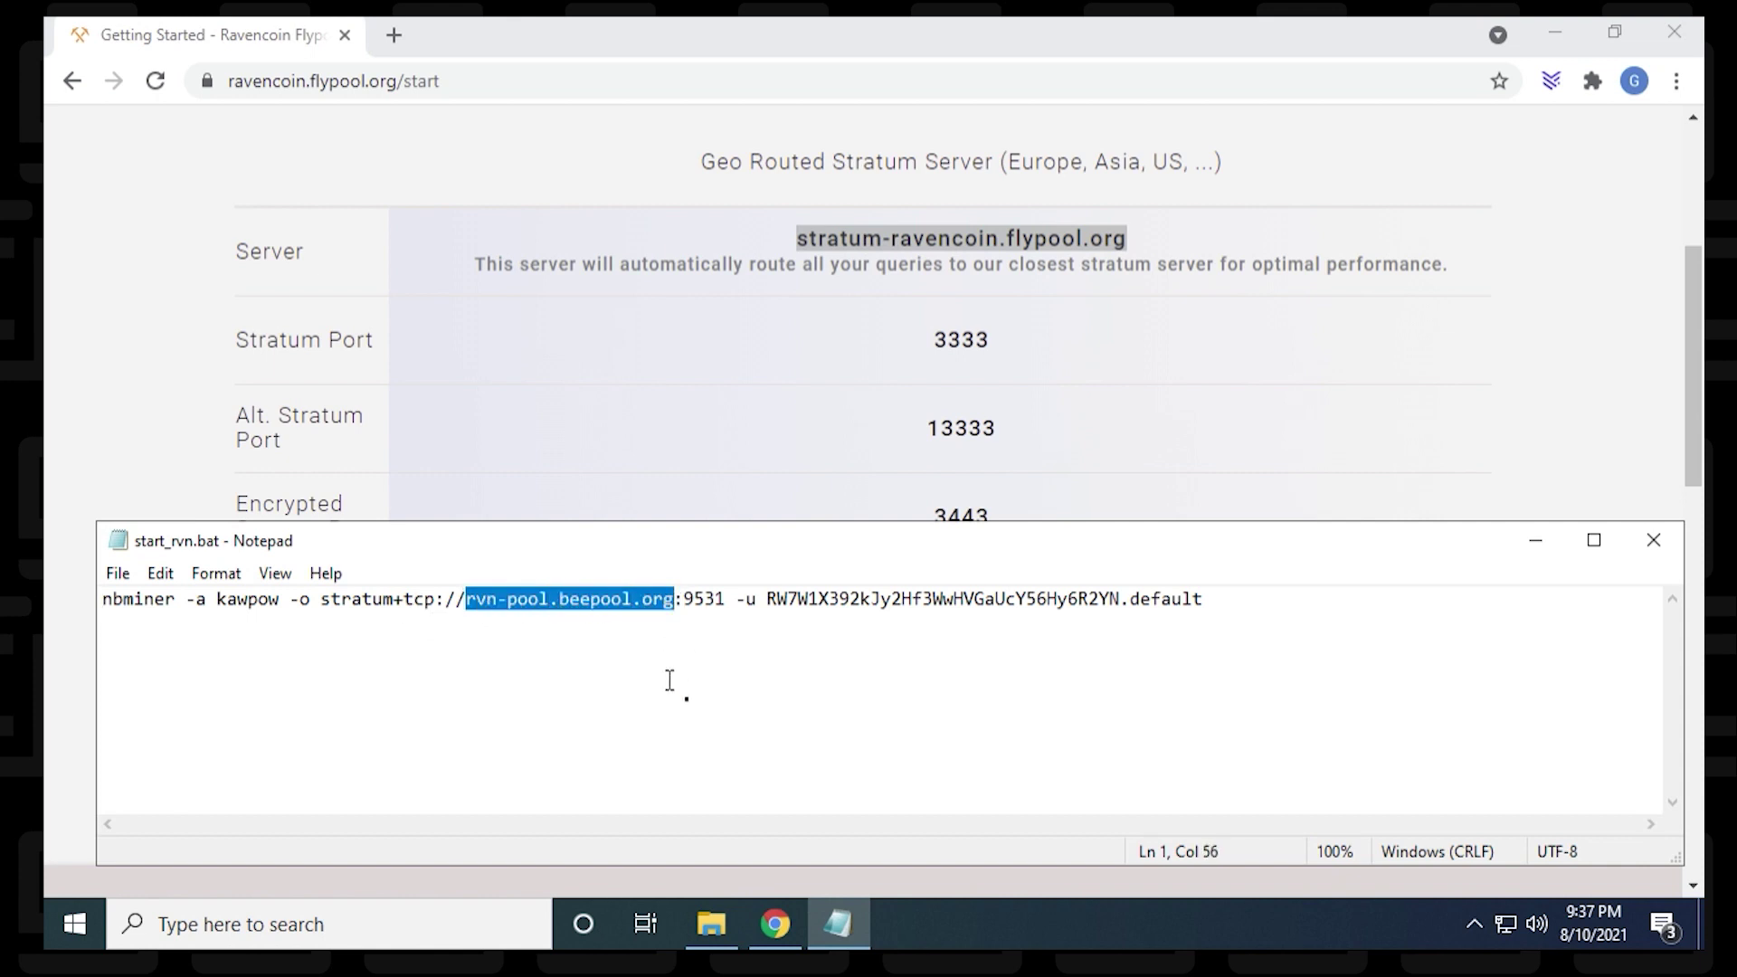
{"action": "right_click", "coordinate": [629, 602]}
{"action": "left_click", "coordinate": [729, 336]}
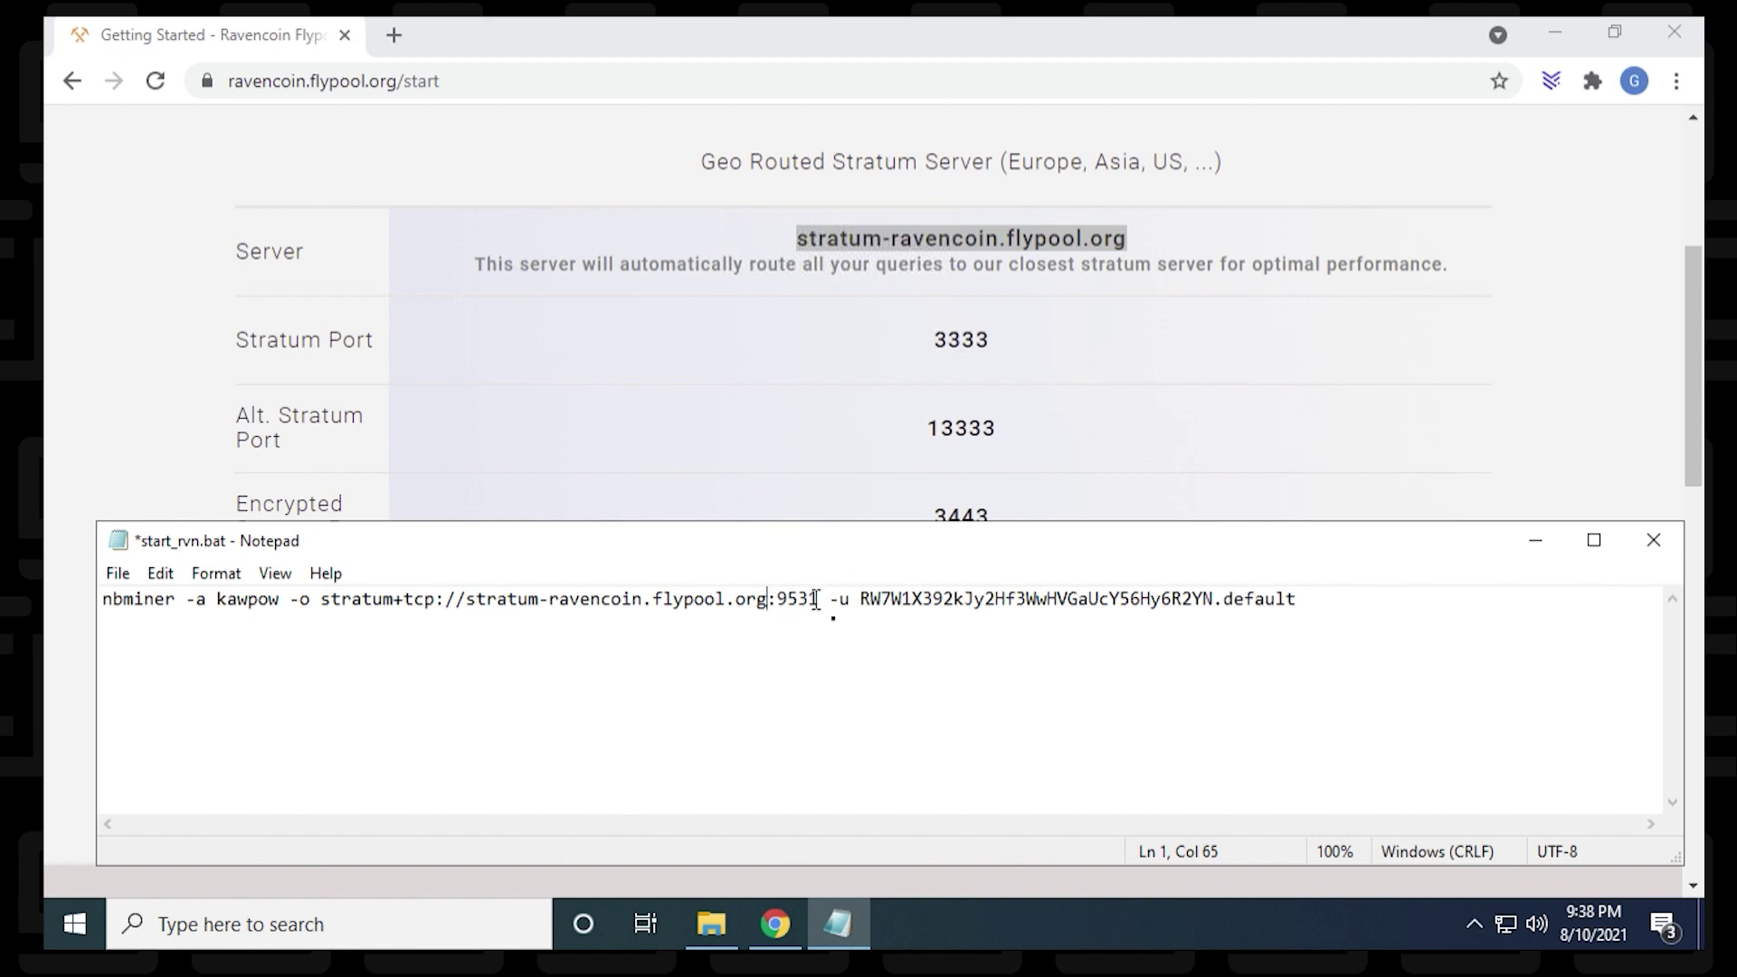
{"action": "left_click_drag", "start_coordinate": [818, 601], "coordinate": [776, 600]}
{"action": "type", "text": "3333"}
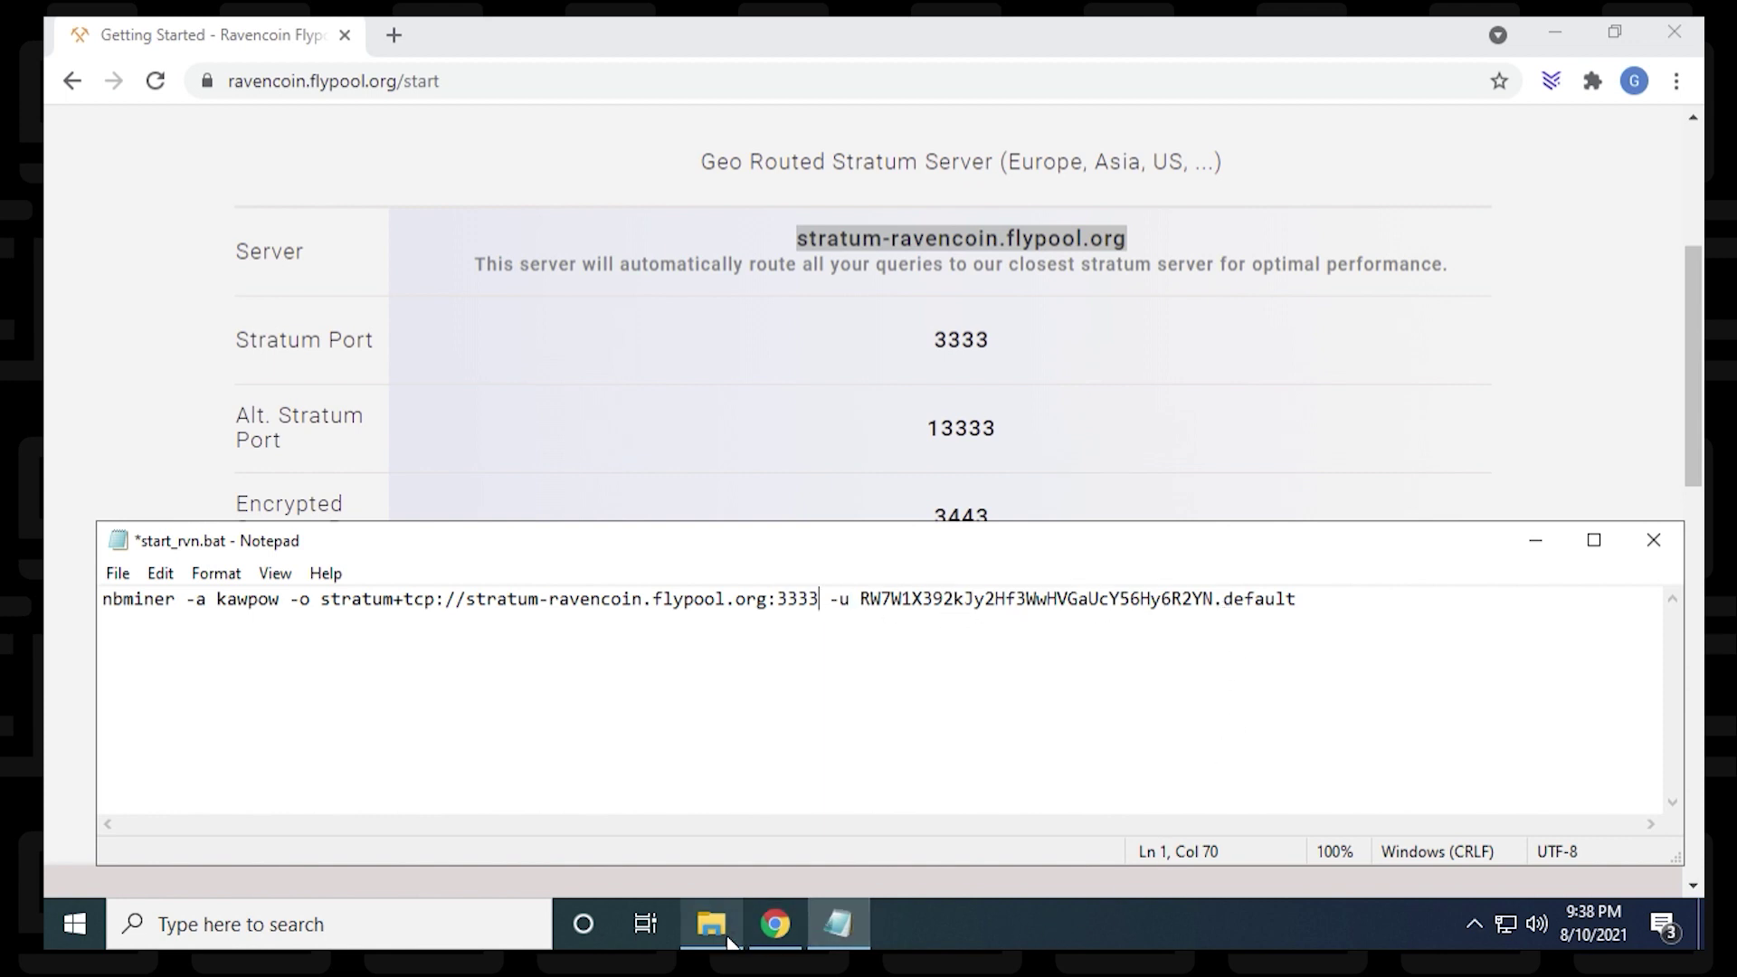
Step: Paste your wallet address over the old one, rename worker default to GEEKrar, and save start_rvn.bat
{"action": "left_click_drag", "start_coordinate": [859, 598], "coordinate": [1216, 598]}
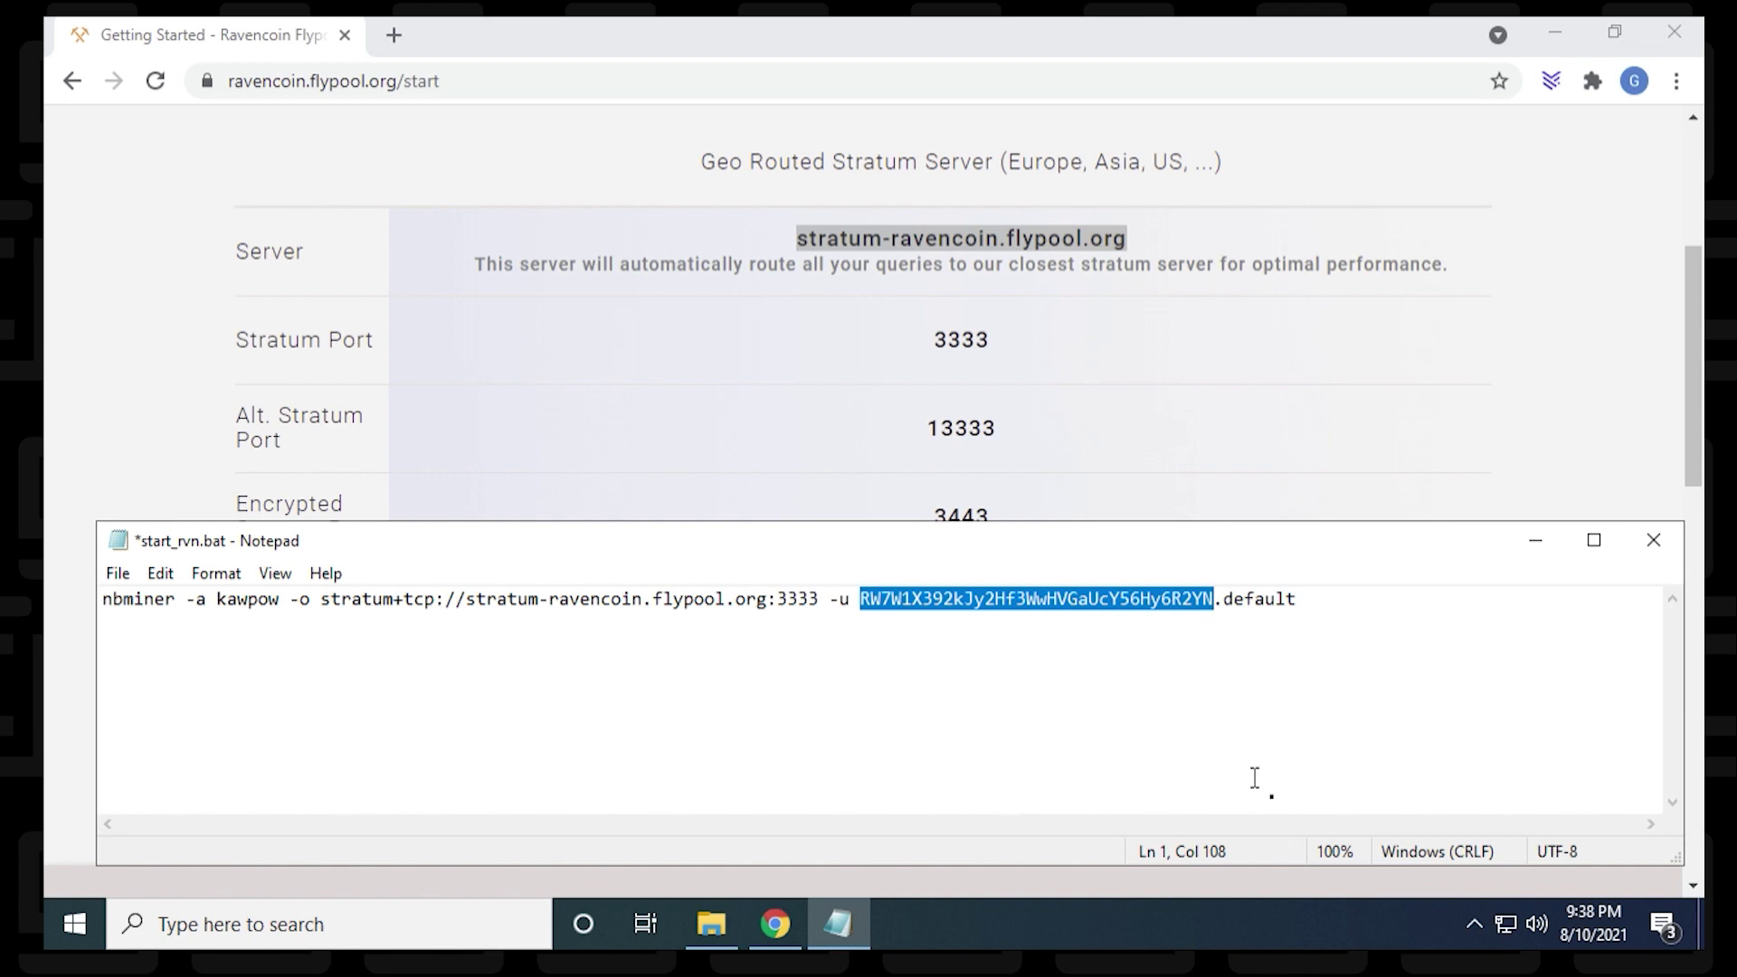
{"action": "key", "text": "Delete"}
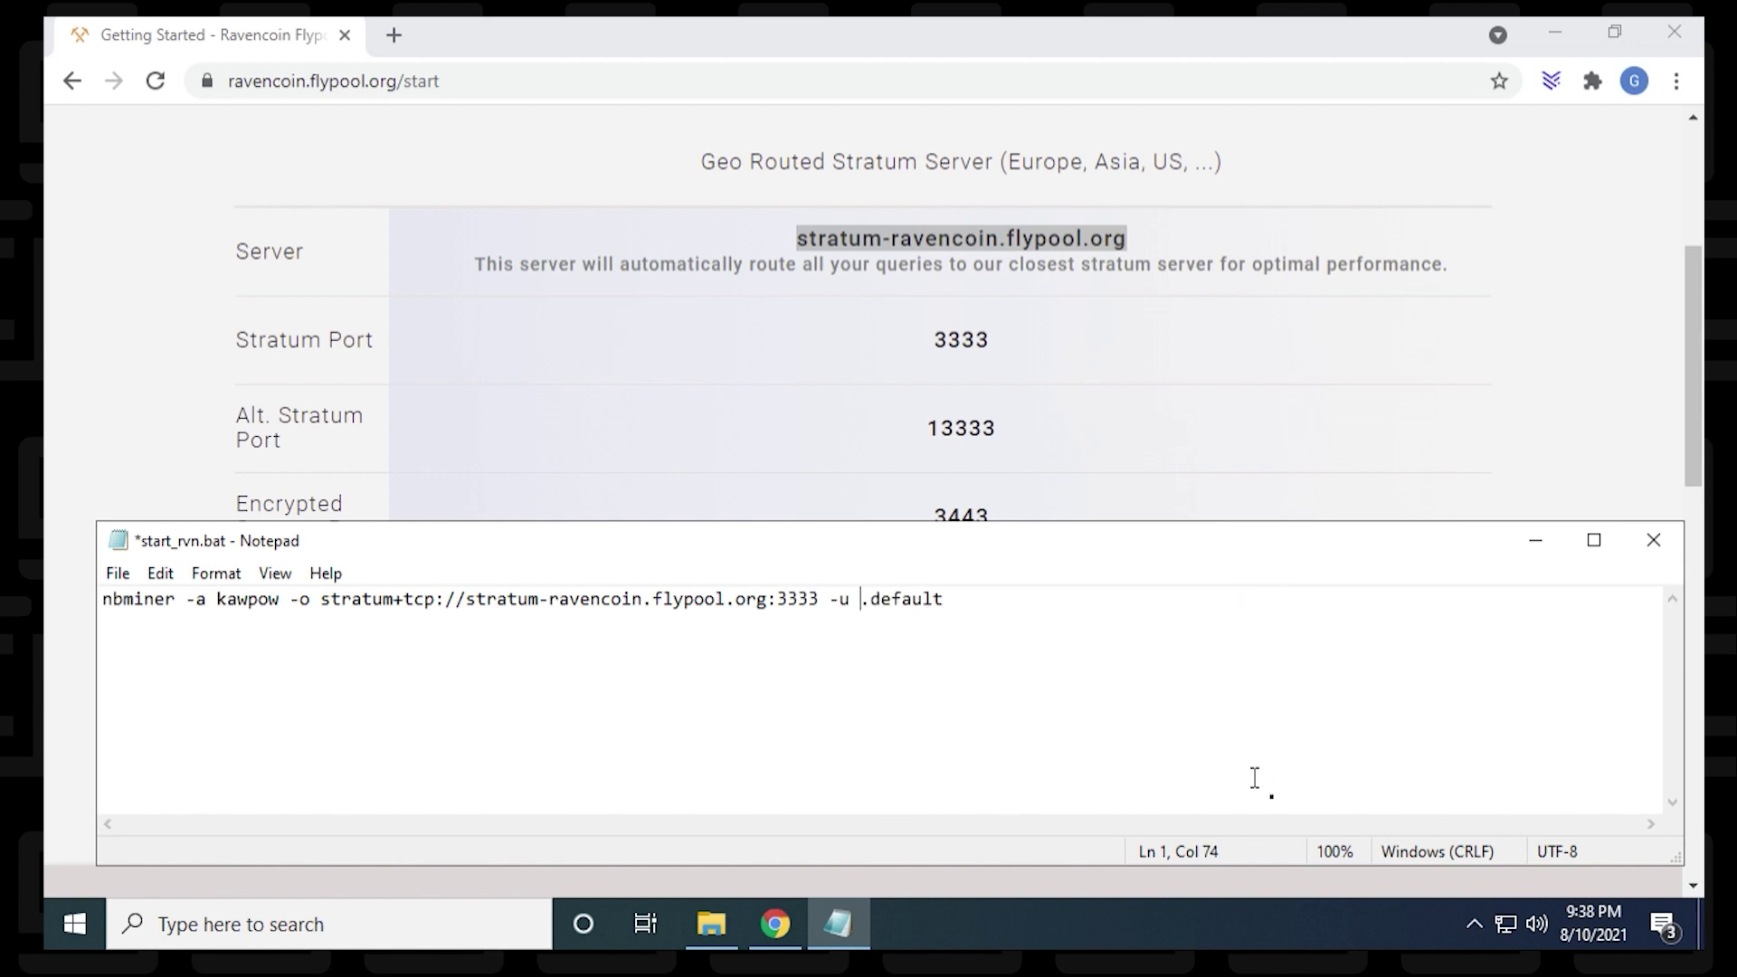
{"action": "type", "text": "RQNEfC8RLdhS9DWBq8AdG7Go4uQSkJvDpm"}
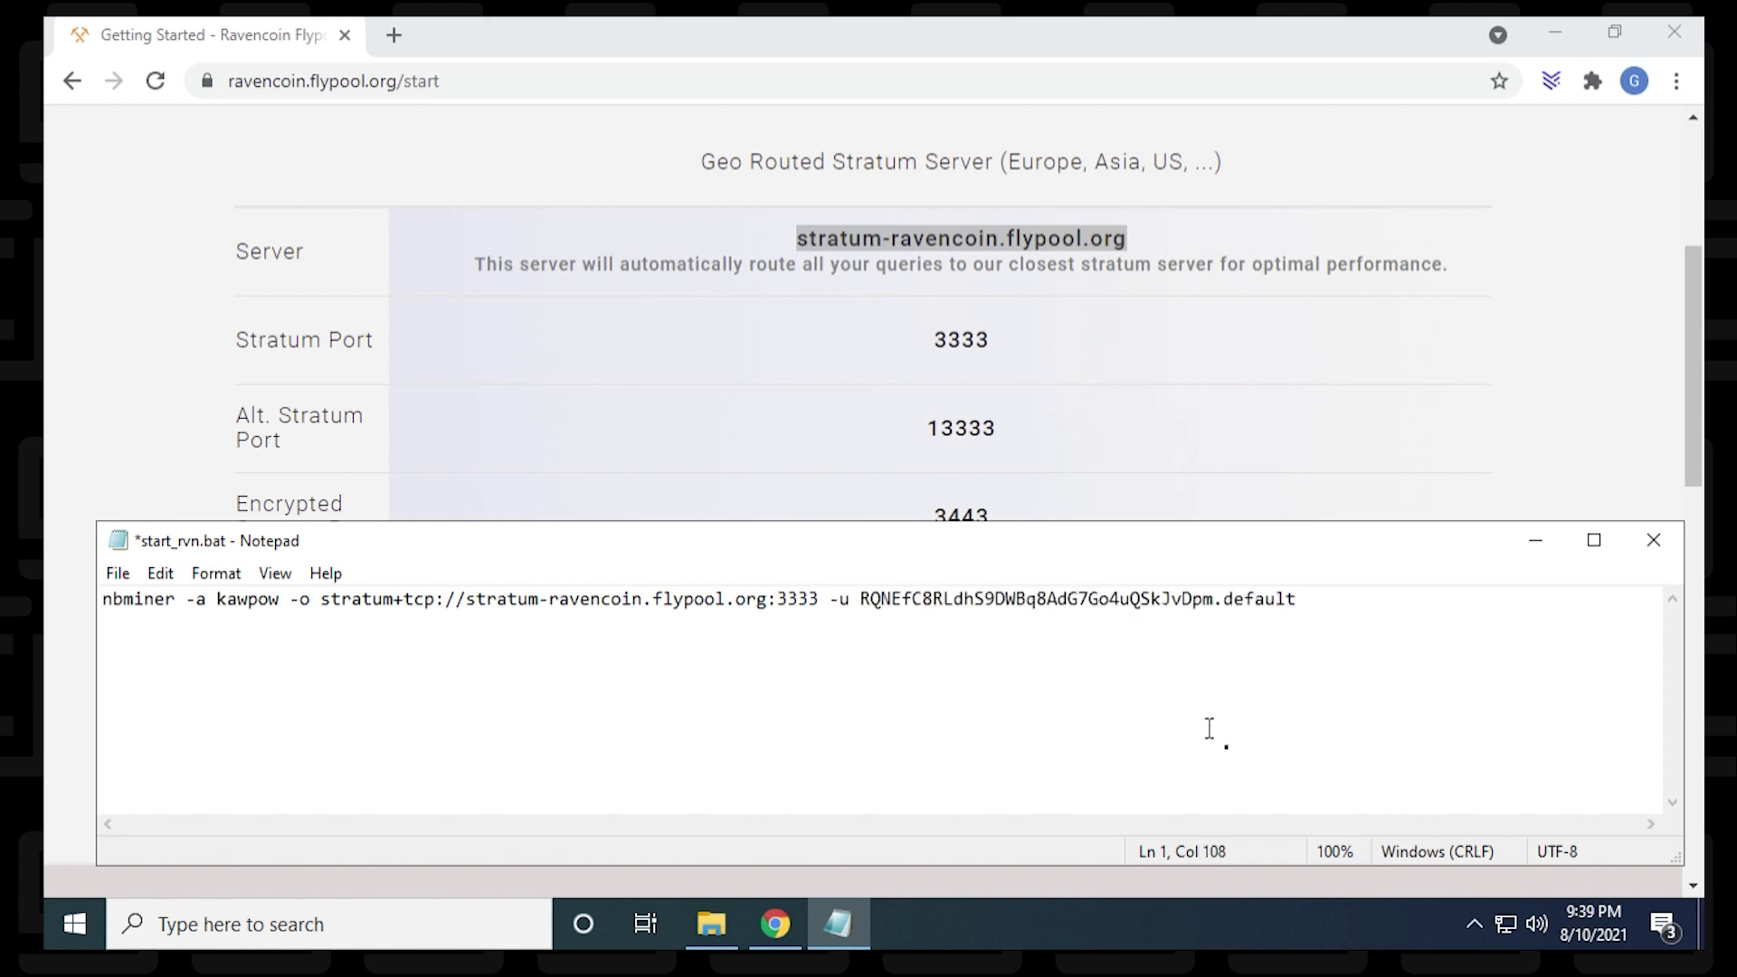
{"action": "double_click", "coordinate": [1264, 599]}
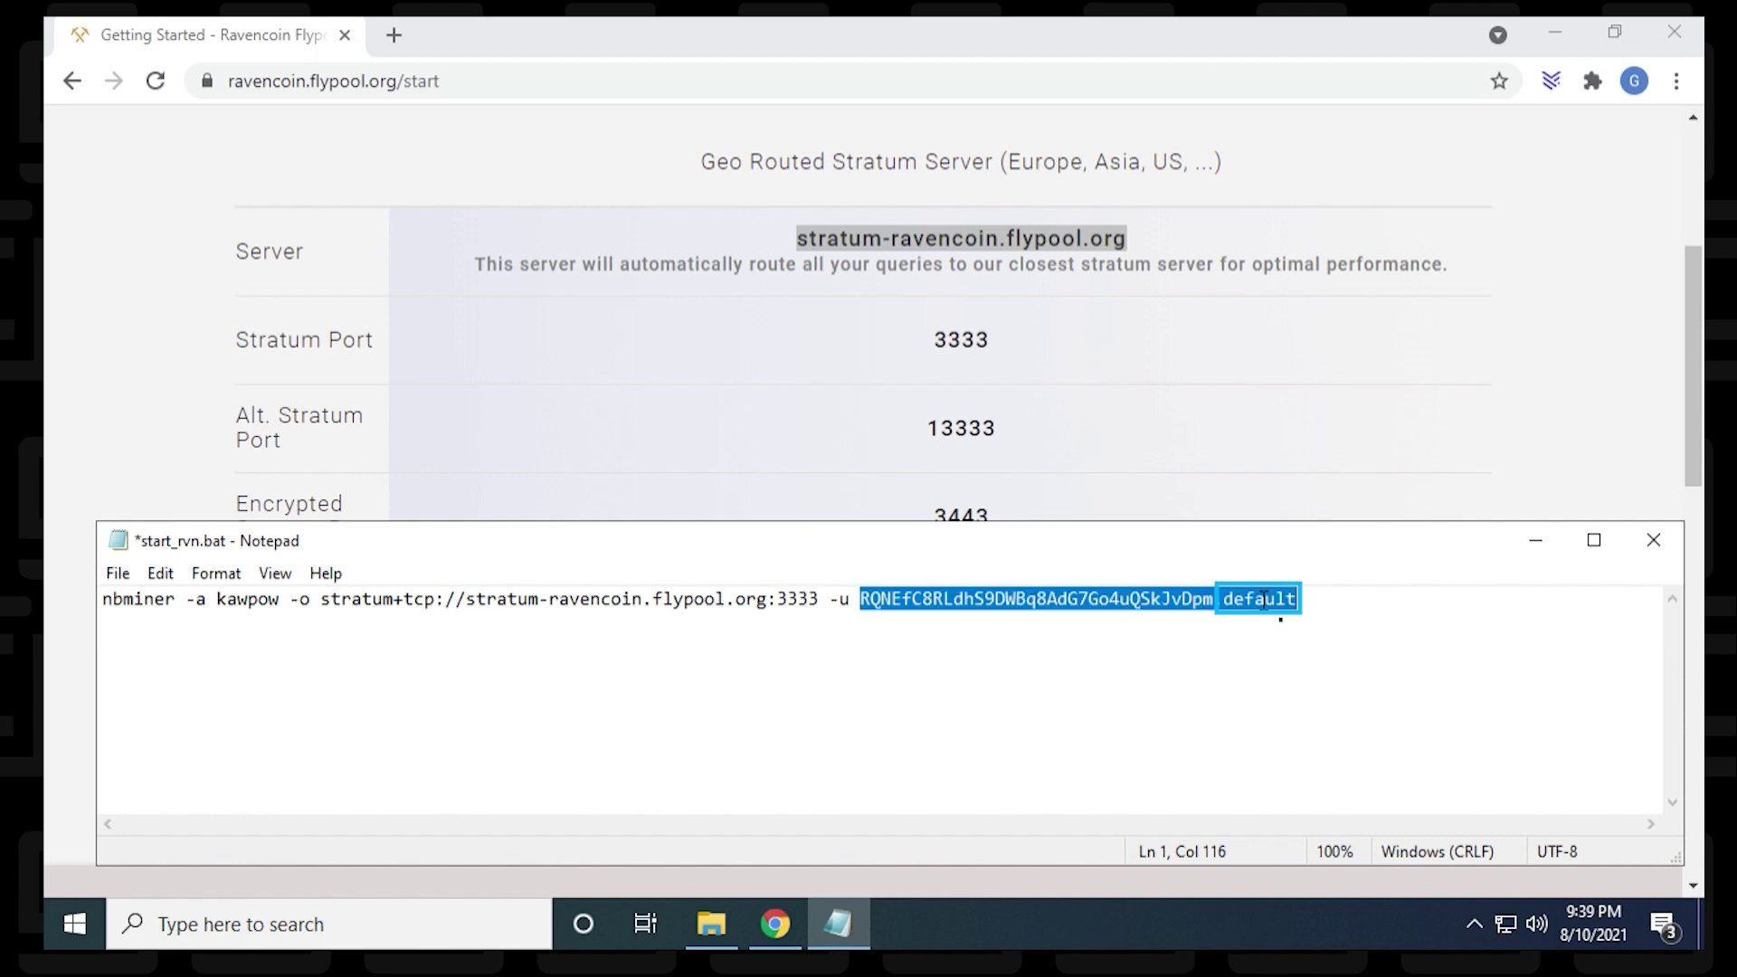
{"action": "left_click_drag", "start_coordinate": [1223, 599], "coordinate": [1300, 599]}
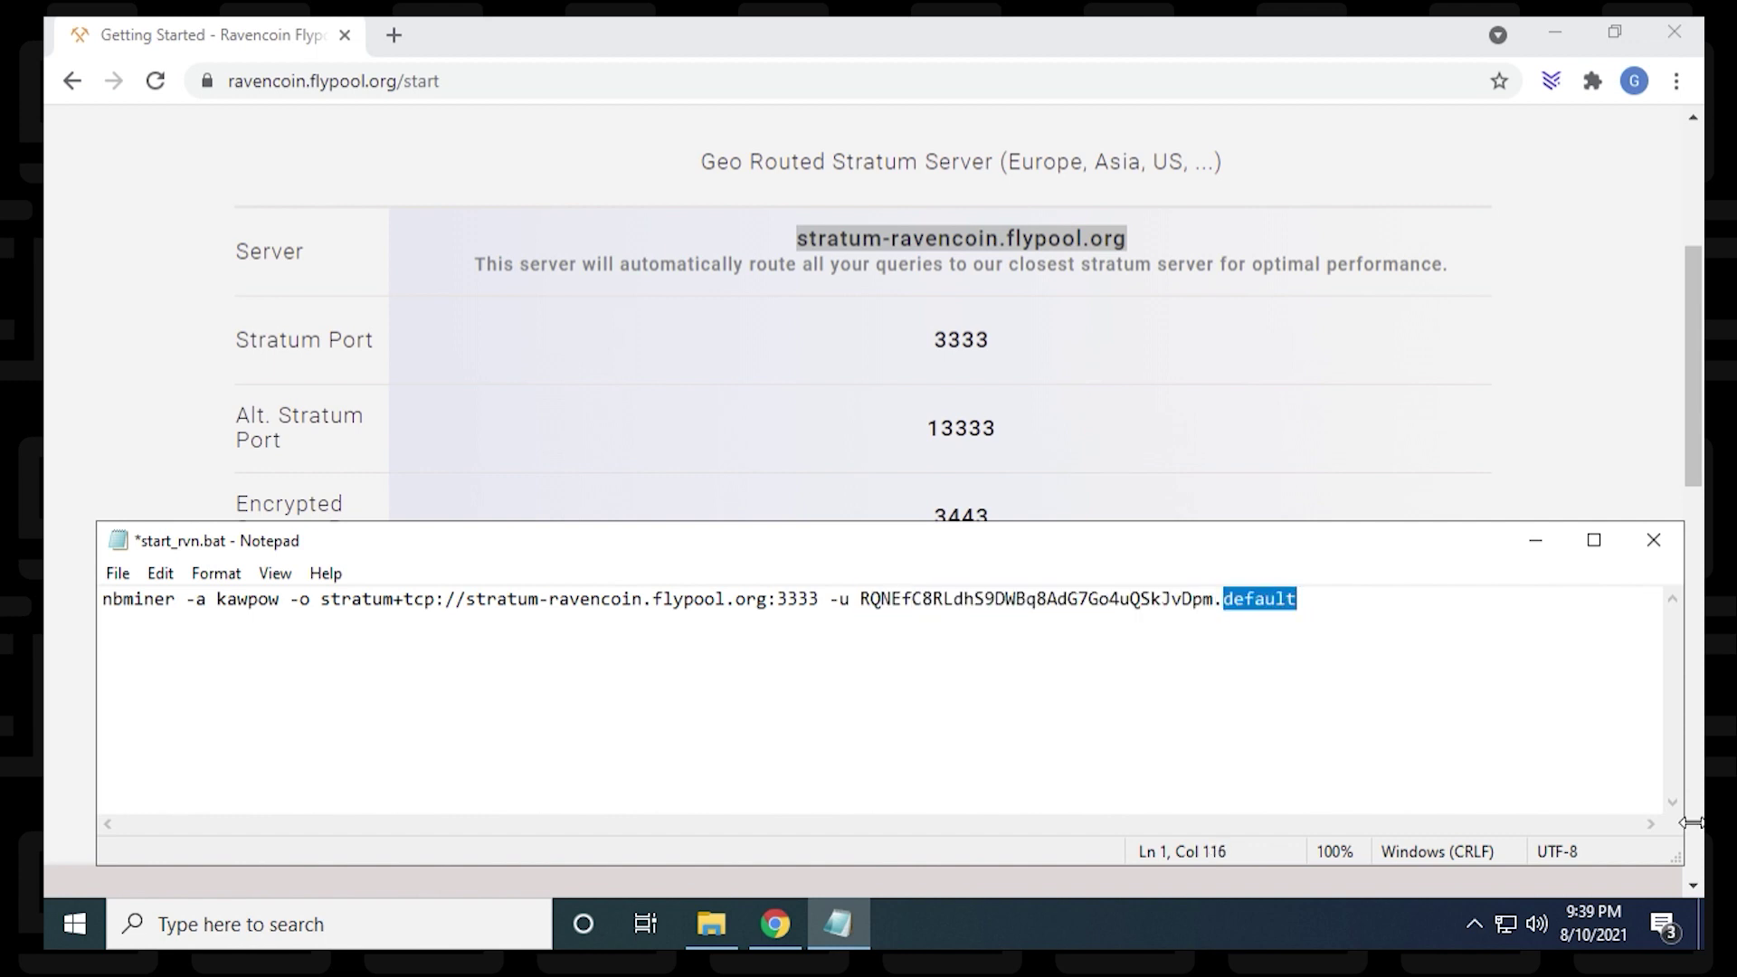
{"action": "type", "text": "GEEKr"}
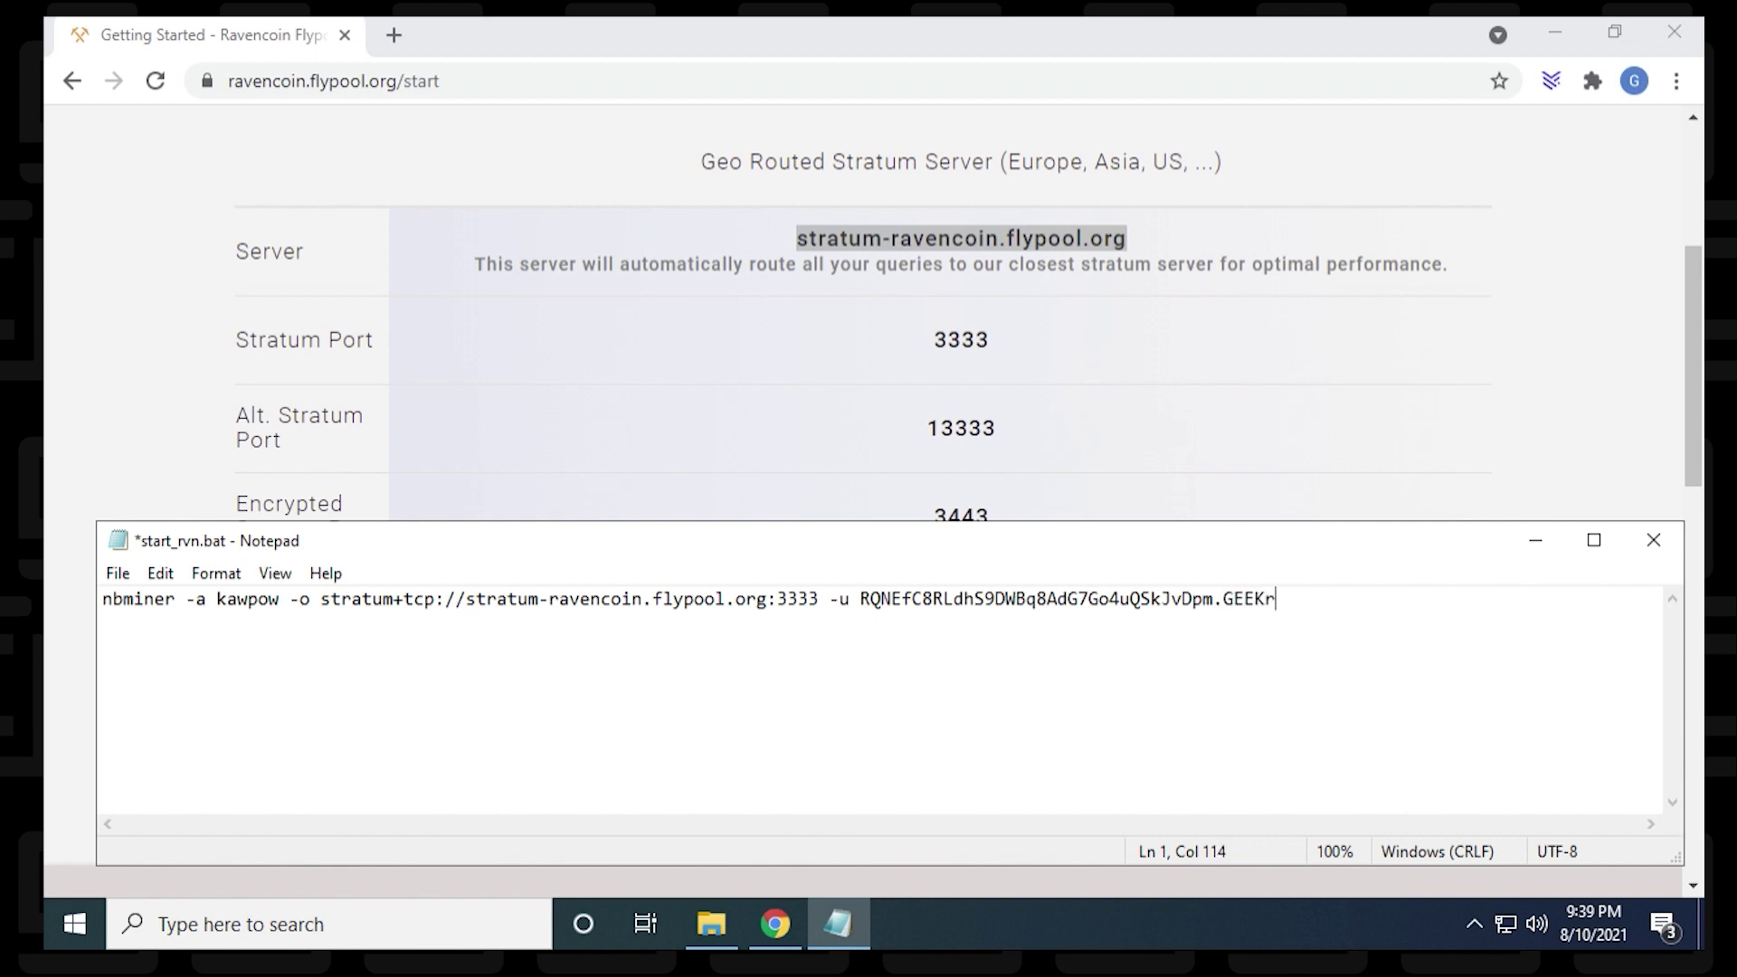
{"action": "type", "text": "ar"}
{"action": "left_click", "coordinate": [120, 579]}
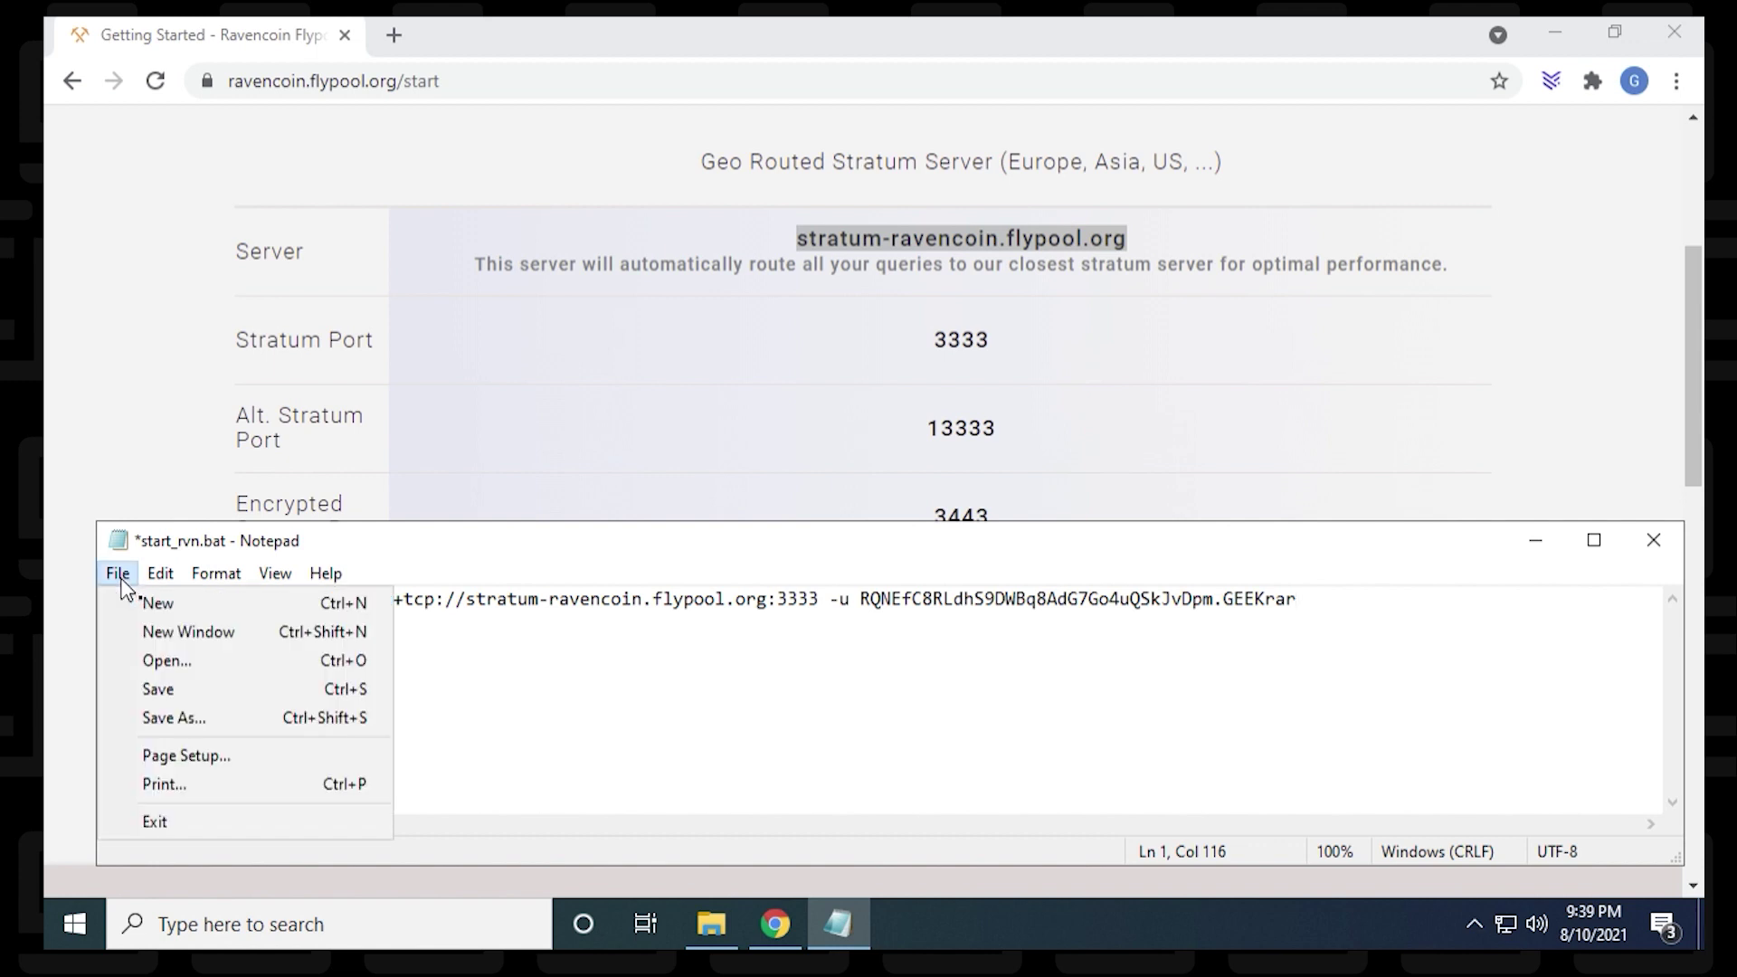
{"action": "left_click", "coordinate": [145, 692]}
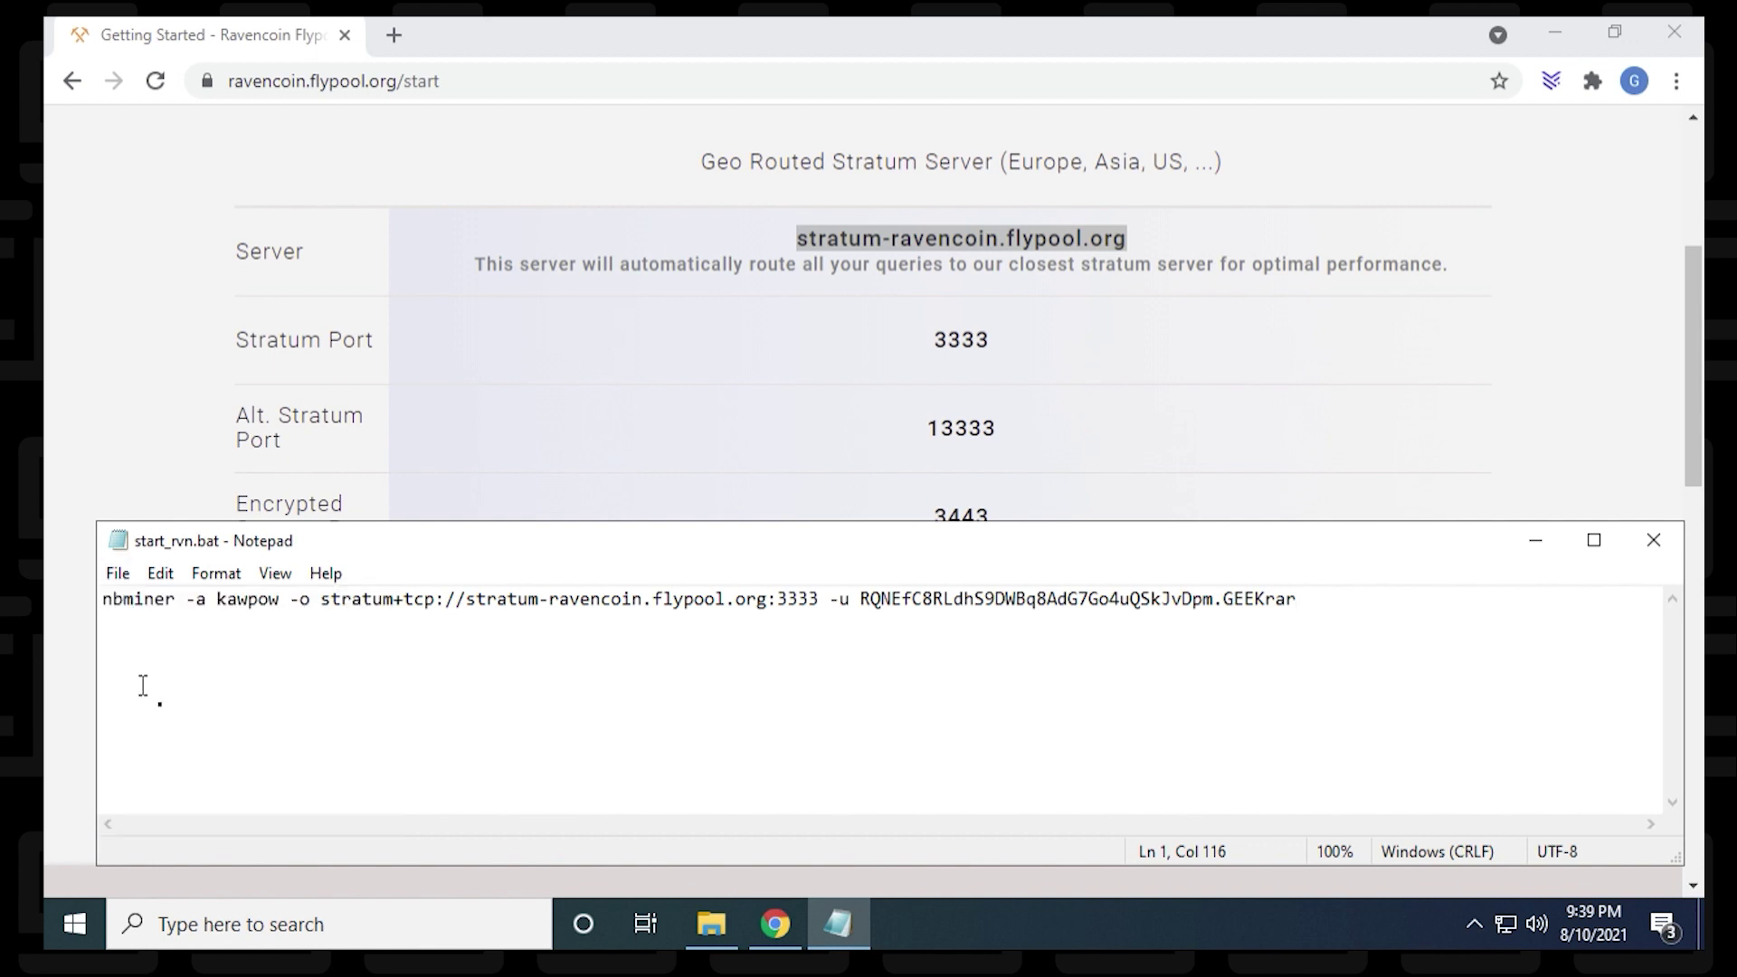
Step: Close Notepad and Chrome, then run start_rvn.bat from NBMiner_Win to start mining
{"action": "left_click", "coordinate": [1663, 555]}
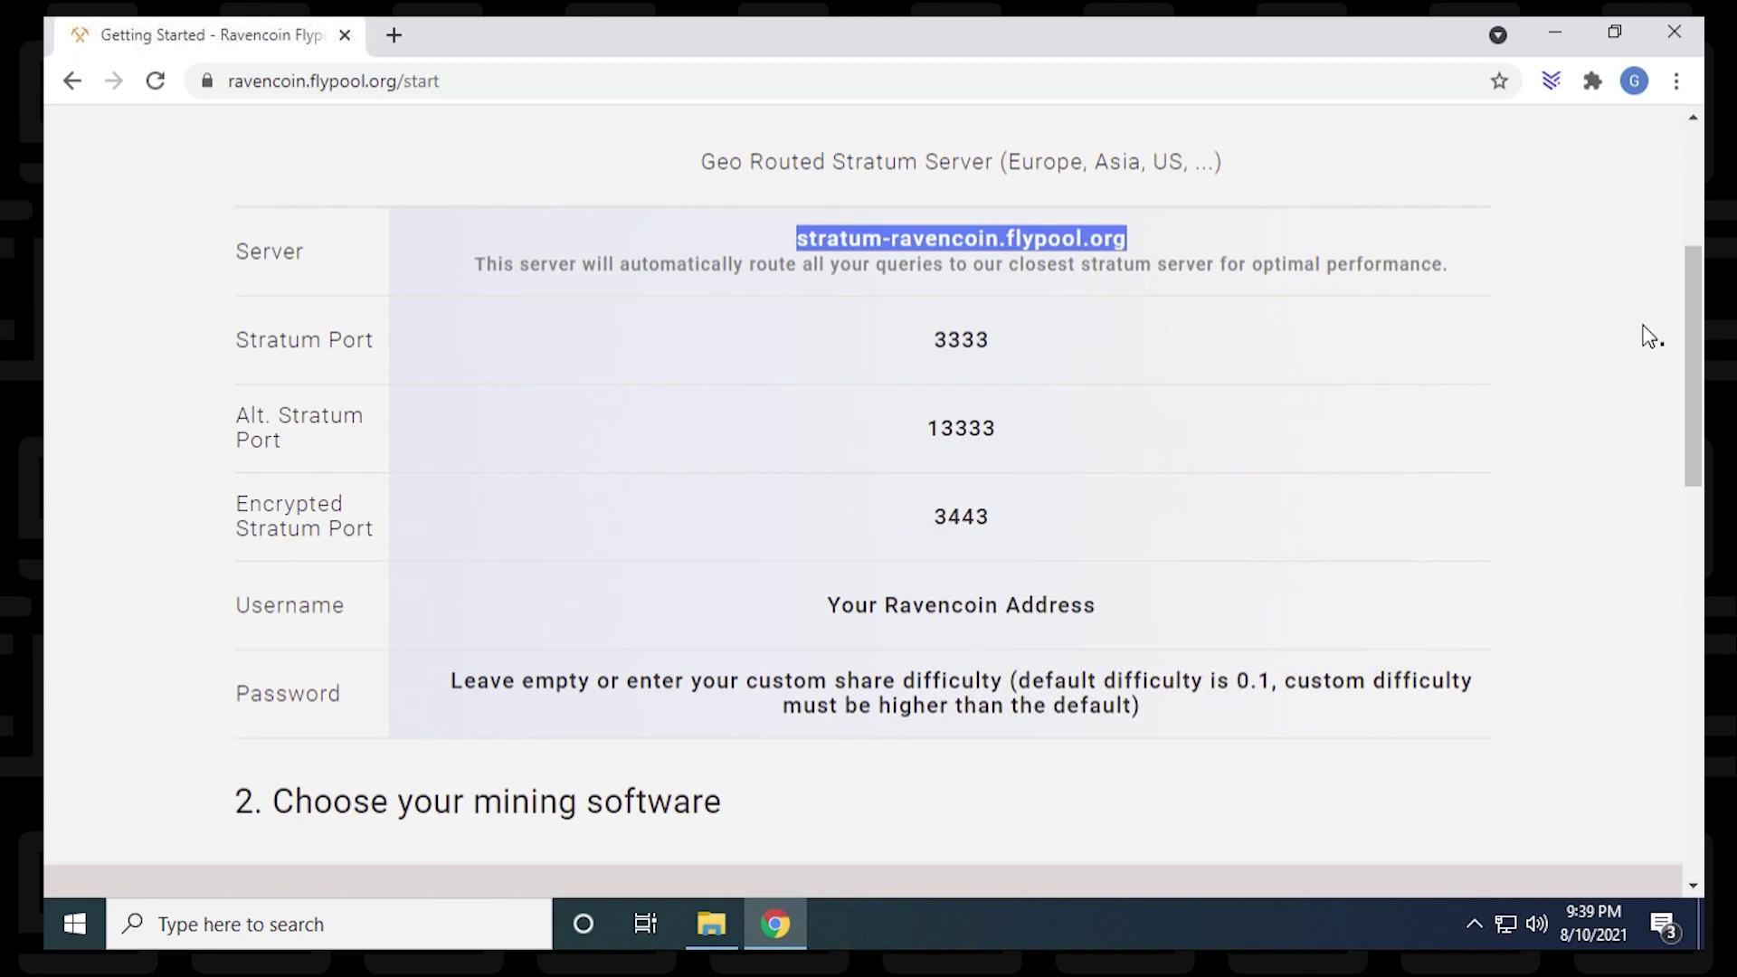
{"action": "left_click", "coordinate": [1663, 38]}
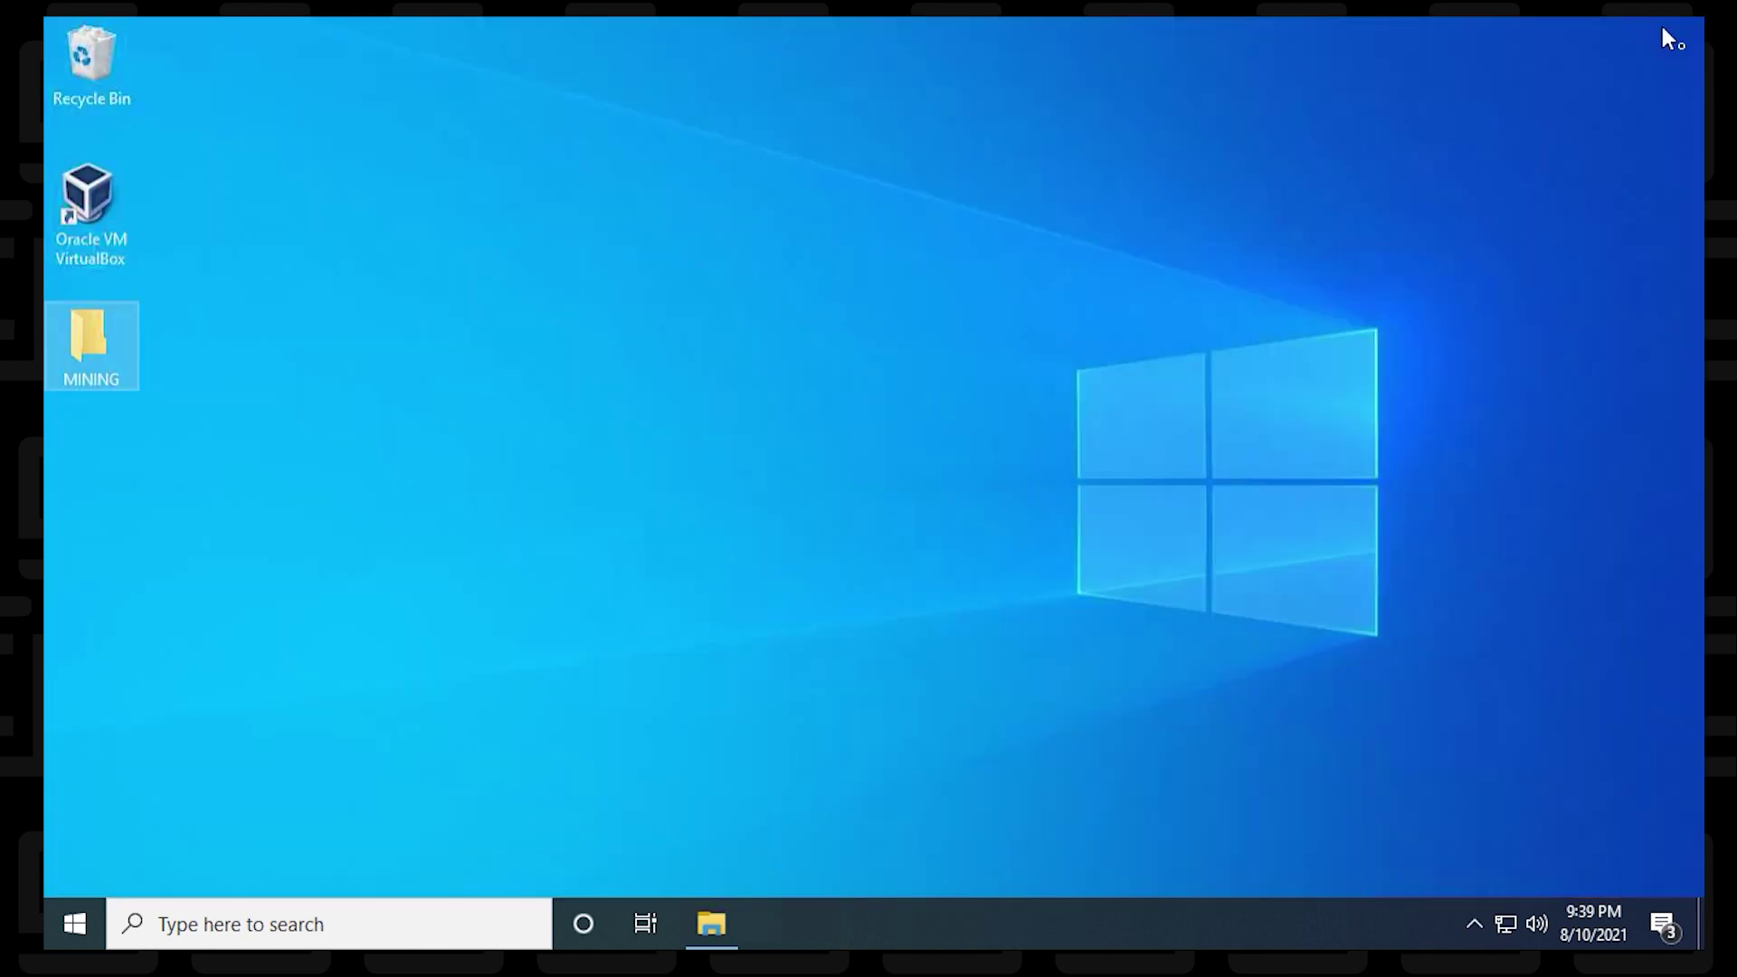
{"action": "left_click", "coordinate": [740, 928]}
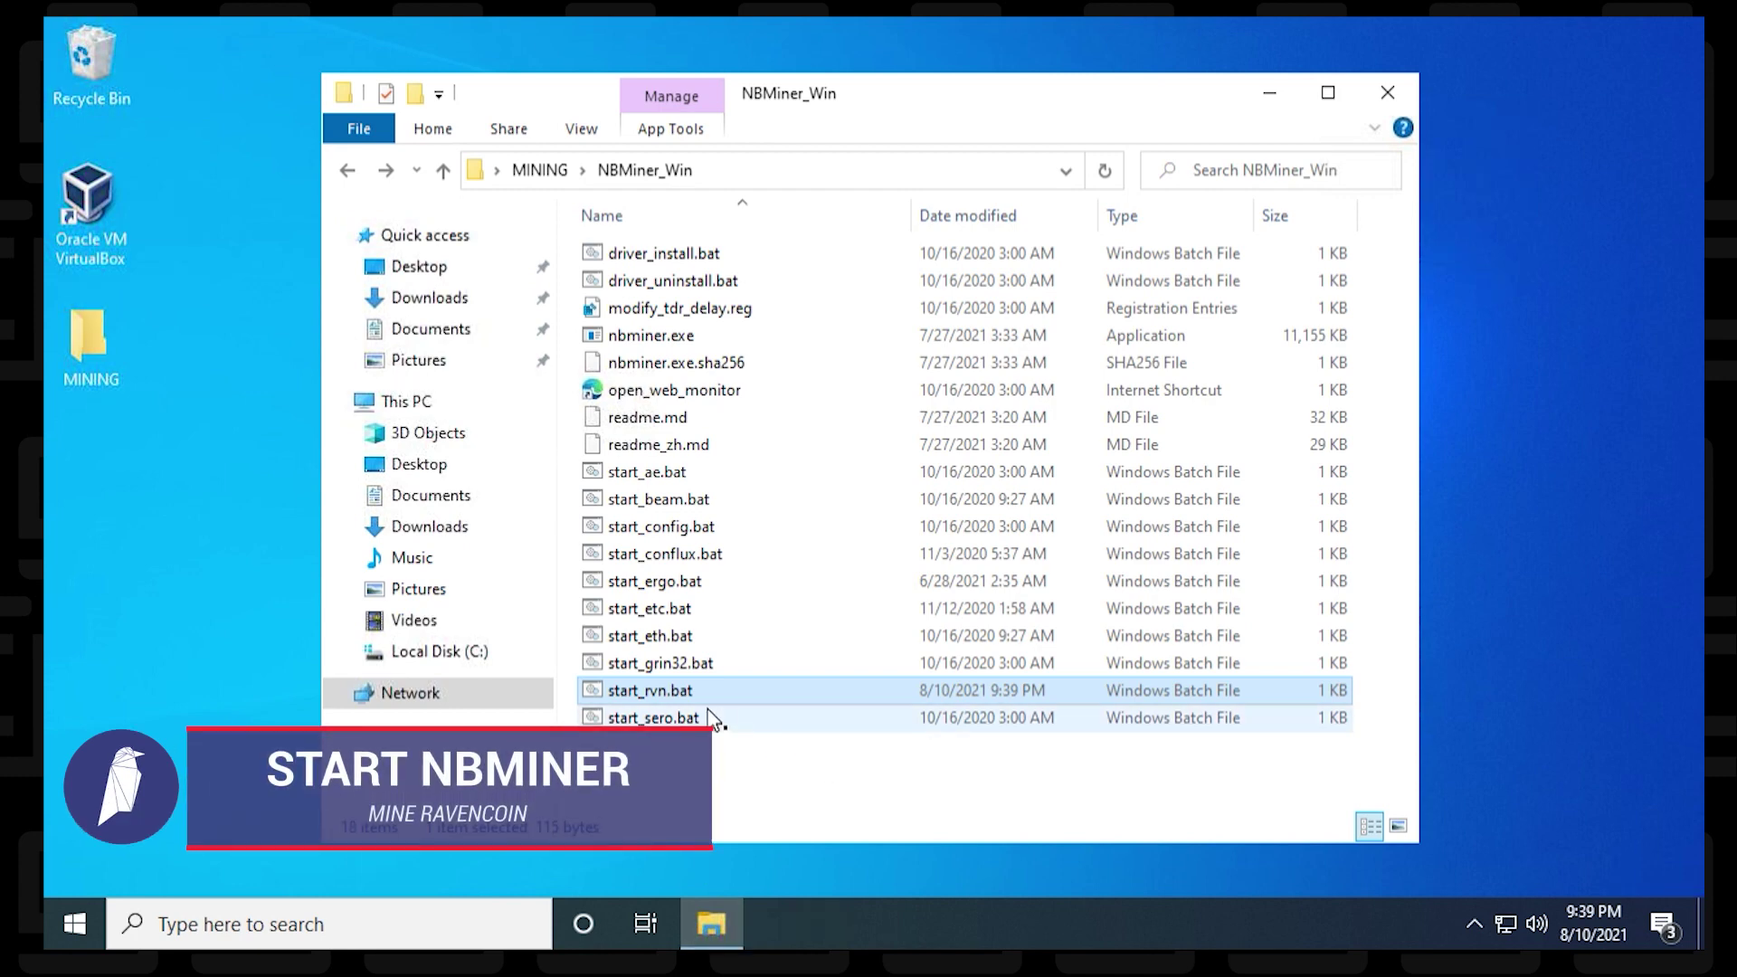
{"action": "left_click", "coordinate": [651, 689]}
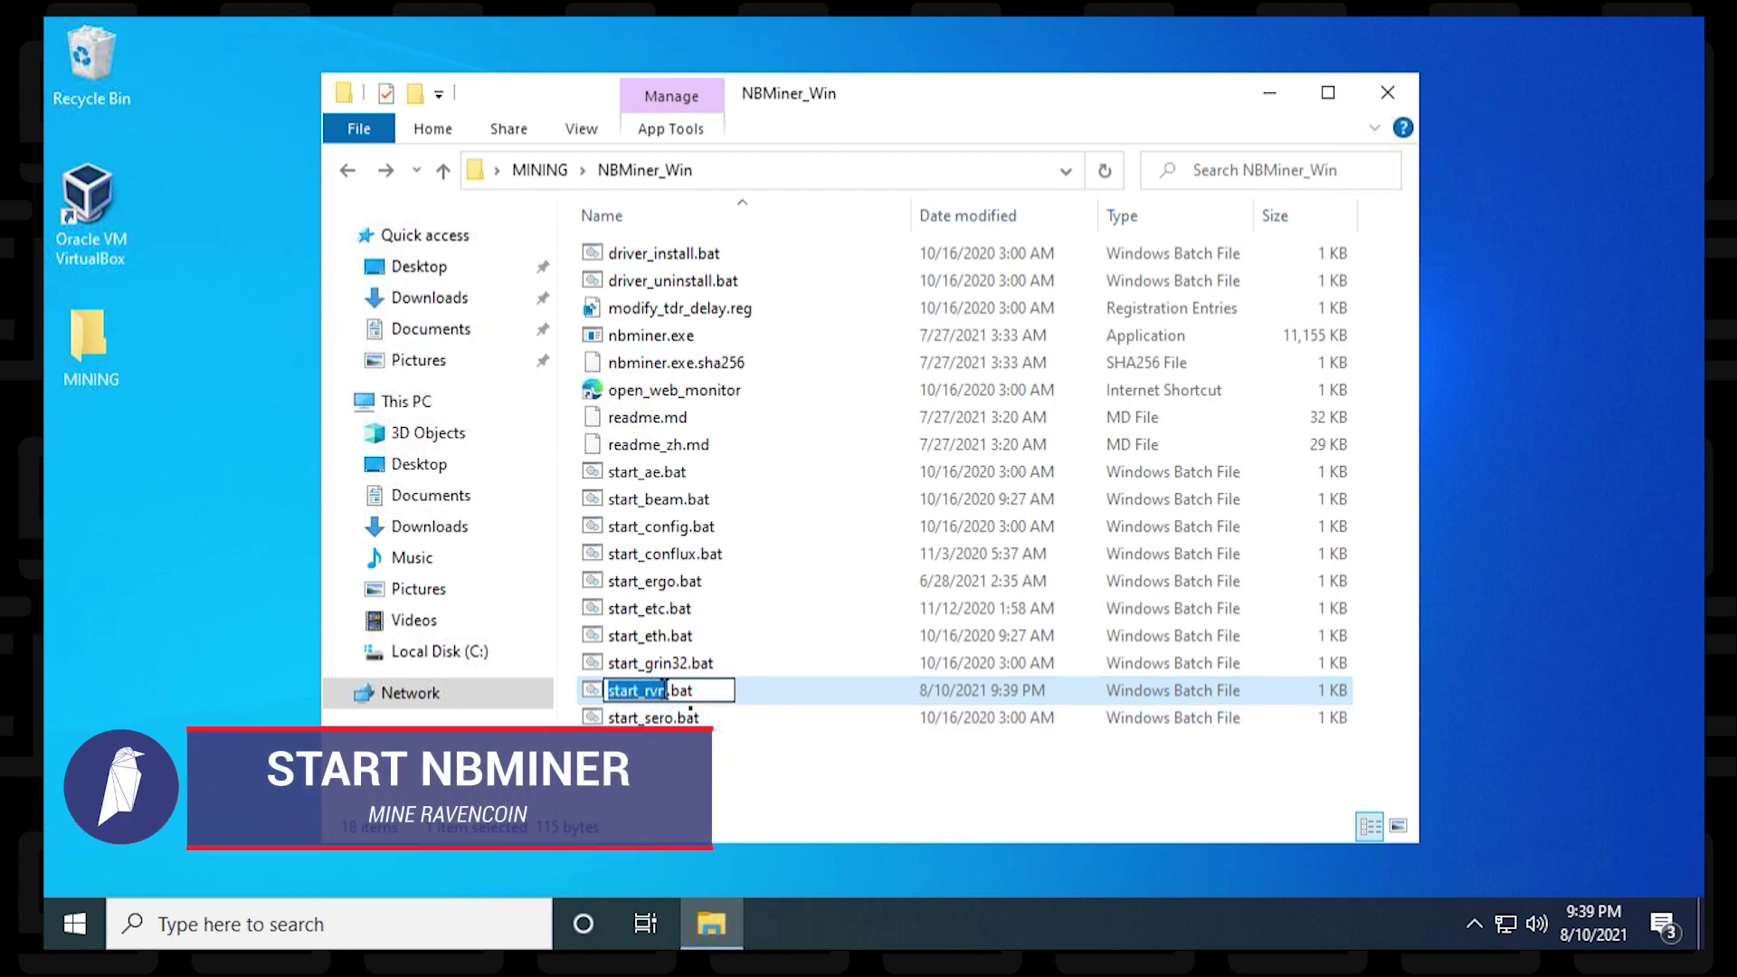
{"action": "left_click", "coordinate": [756, 775]}
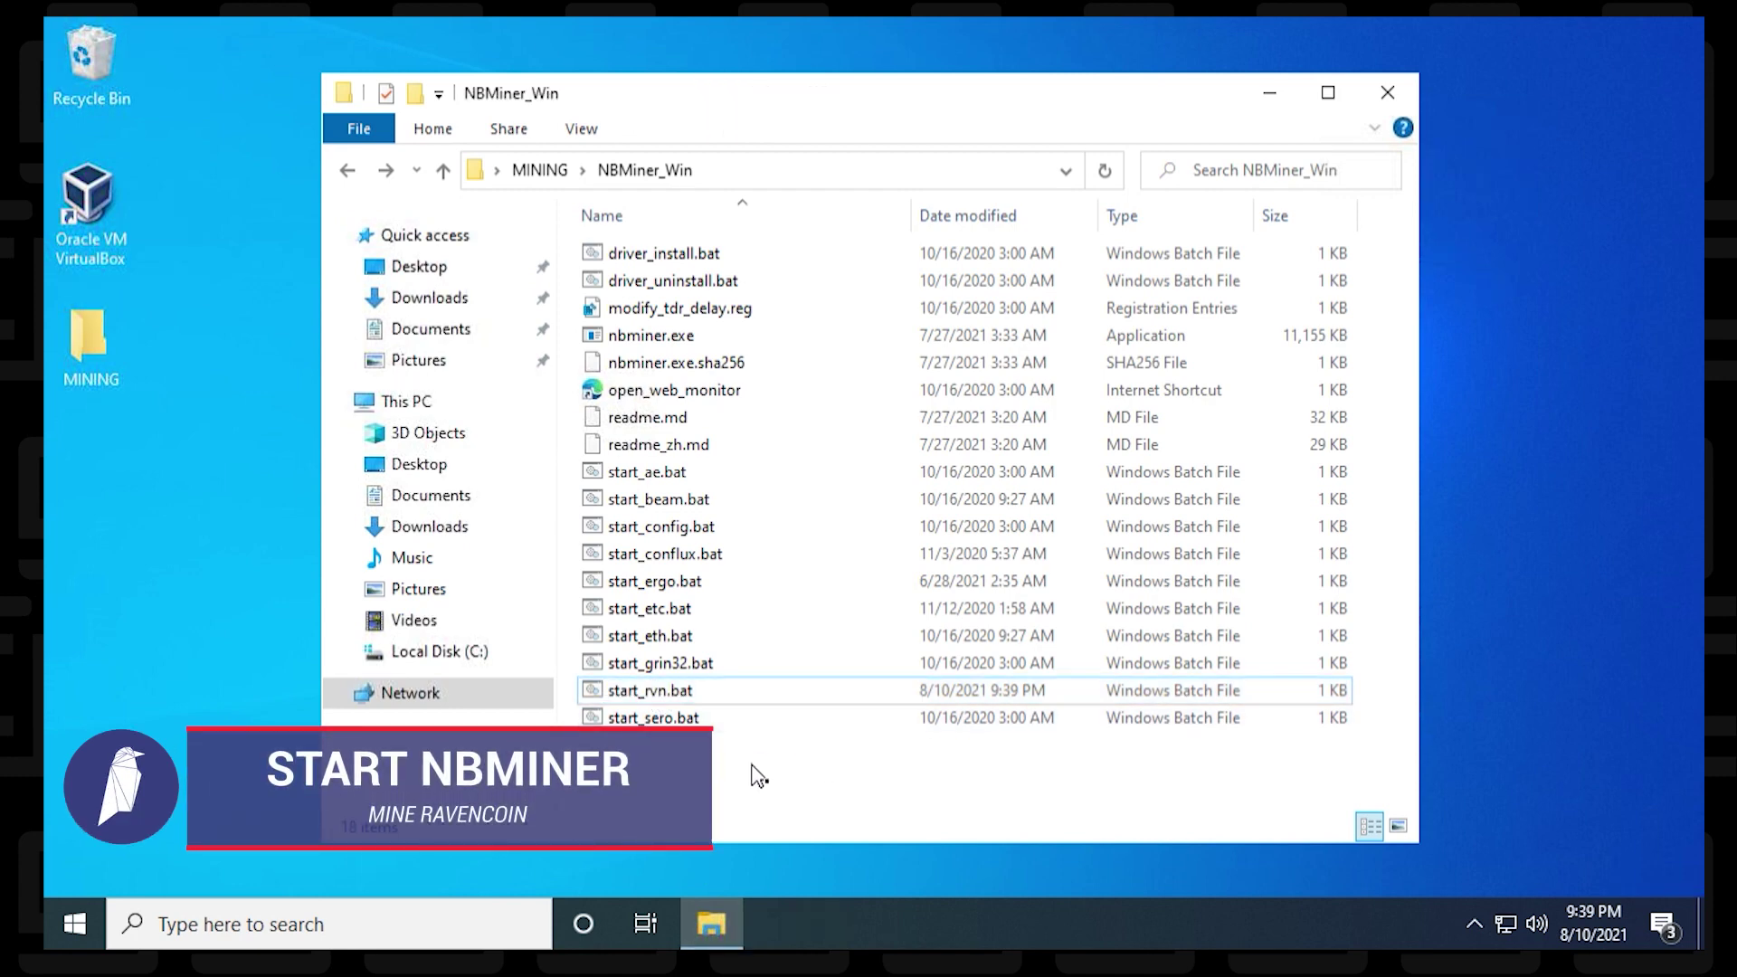
{"action": "double_click", "coordinate": [657, 697]}
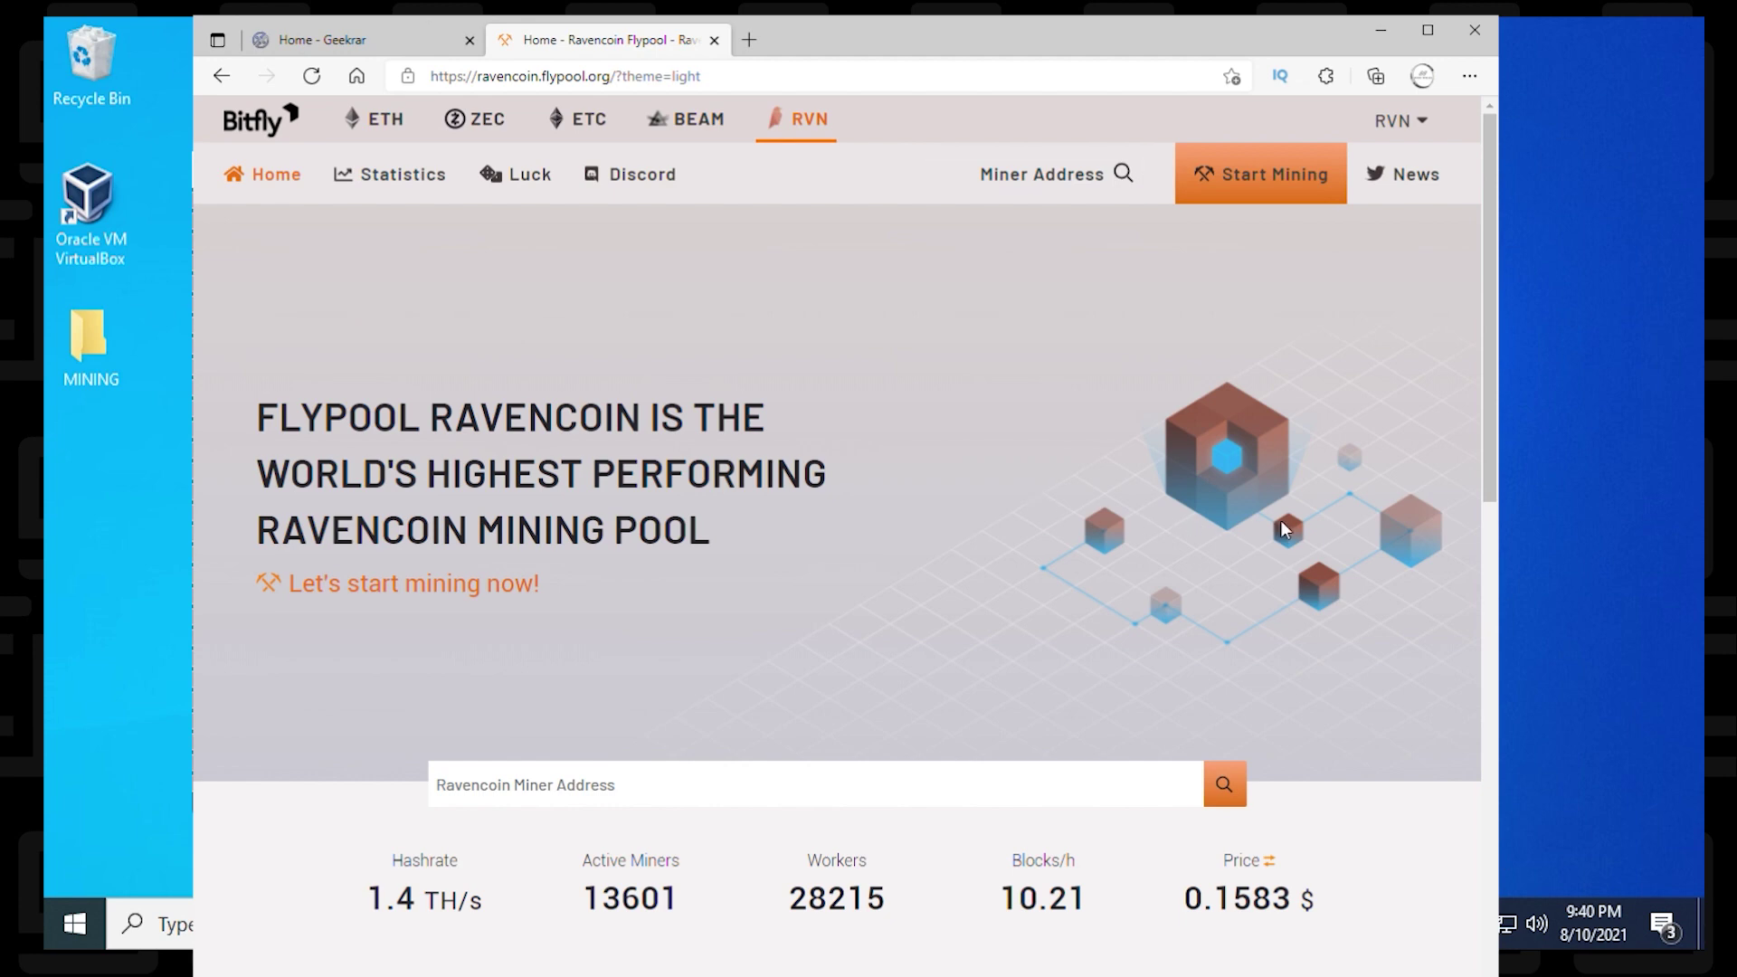
Step: Look up your wallet address on Flypool and scroll the dashboard to the 598.9 kH/s worker
{"action": "left_click", "coordinate": [1107, 190]}
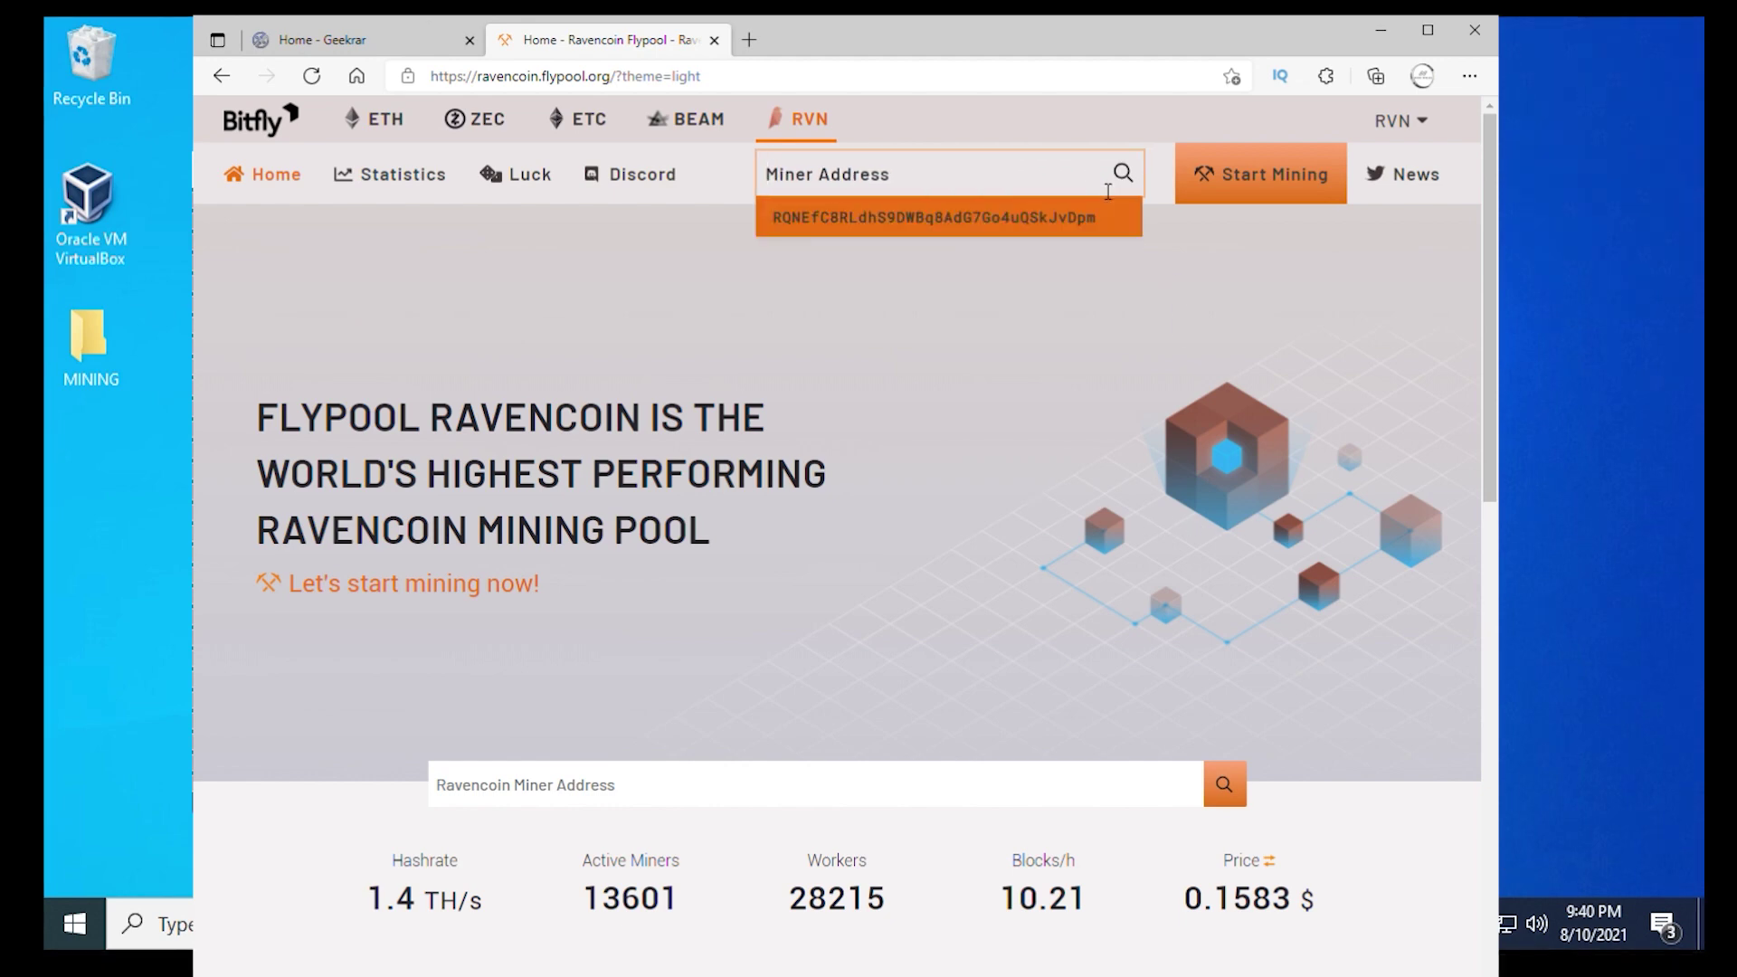
{"action": "type", "text": "RQNEfC8RLdhS9DWBq8AdG7Go4uQSkJvDpm"}
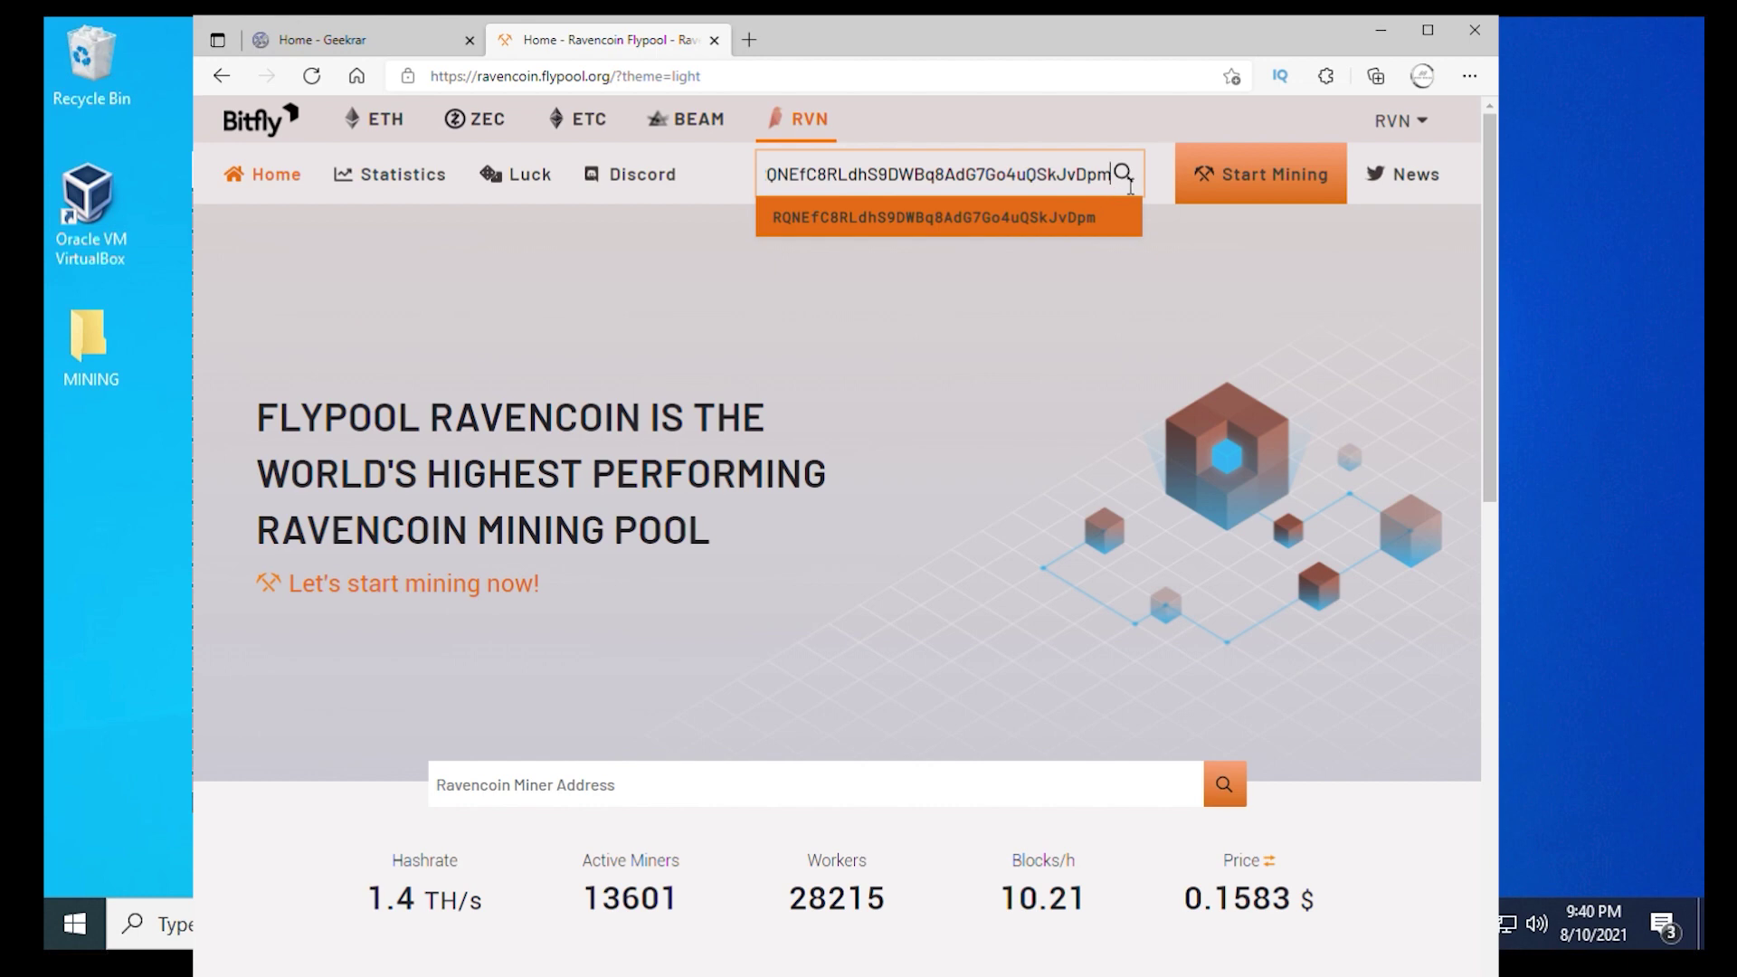
{"action": "left_click", "coordinate": [1129, 183]}
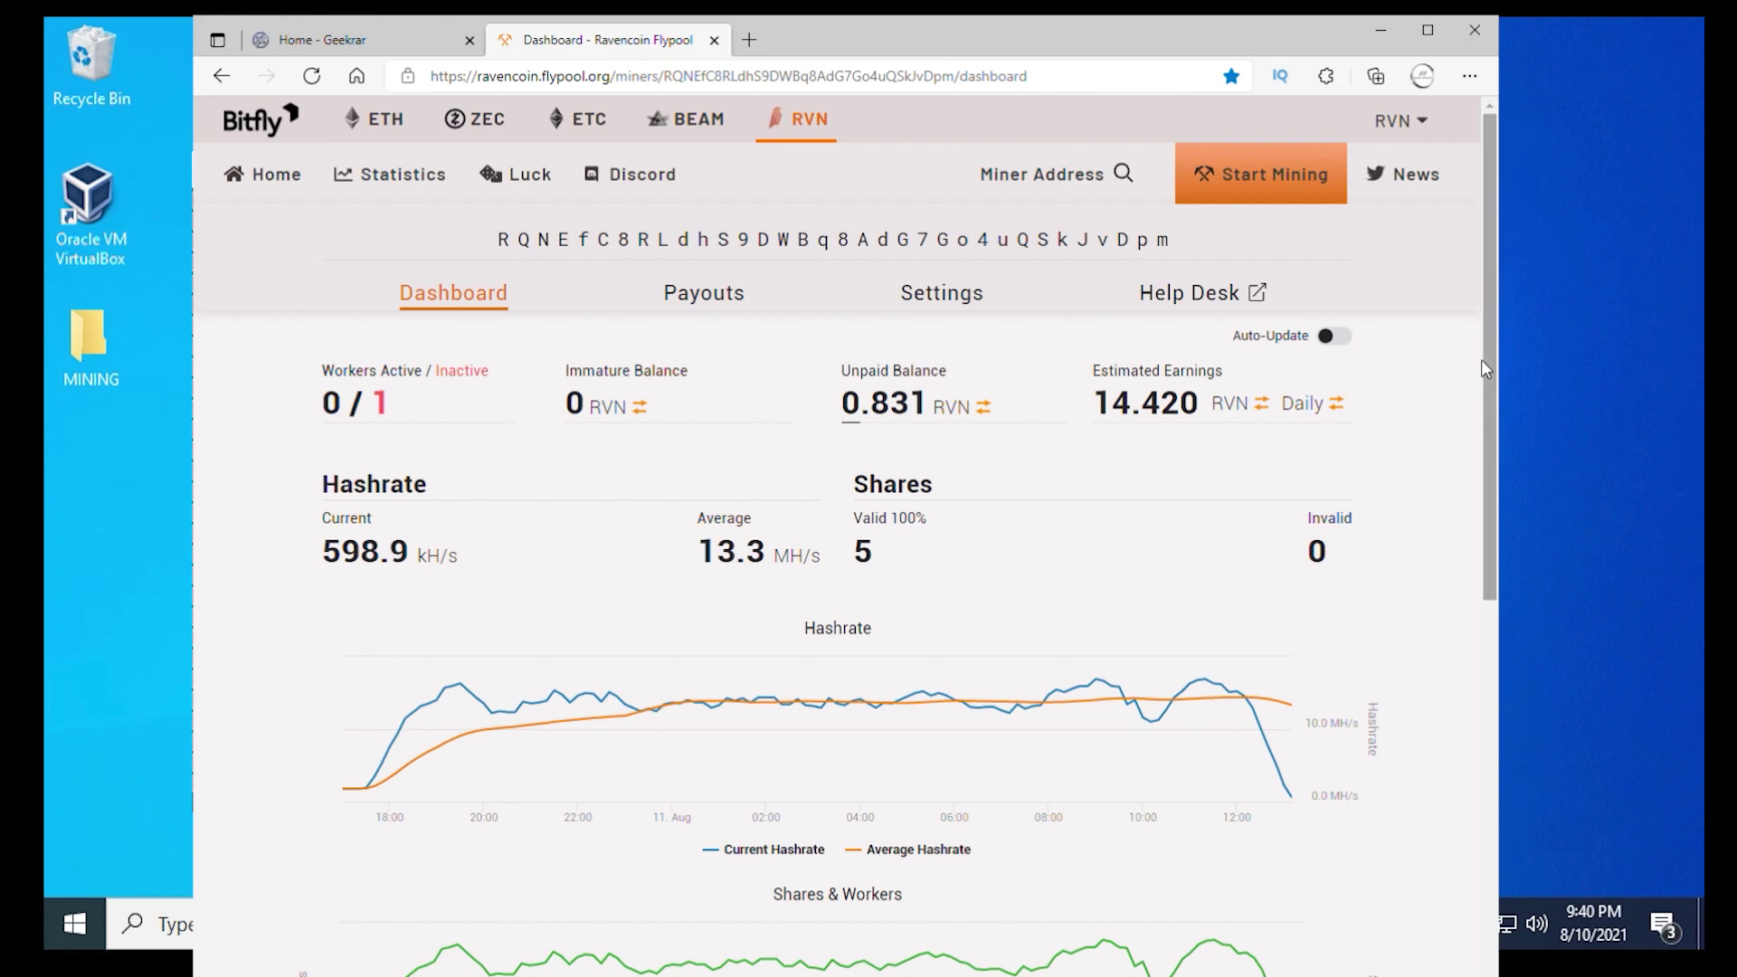
{"action": "left_click_drag", "start_coordinate": [1486, 360], "coordinate": [1490, 561]}
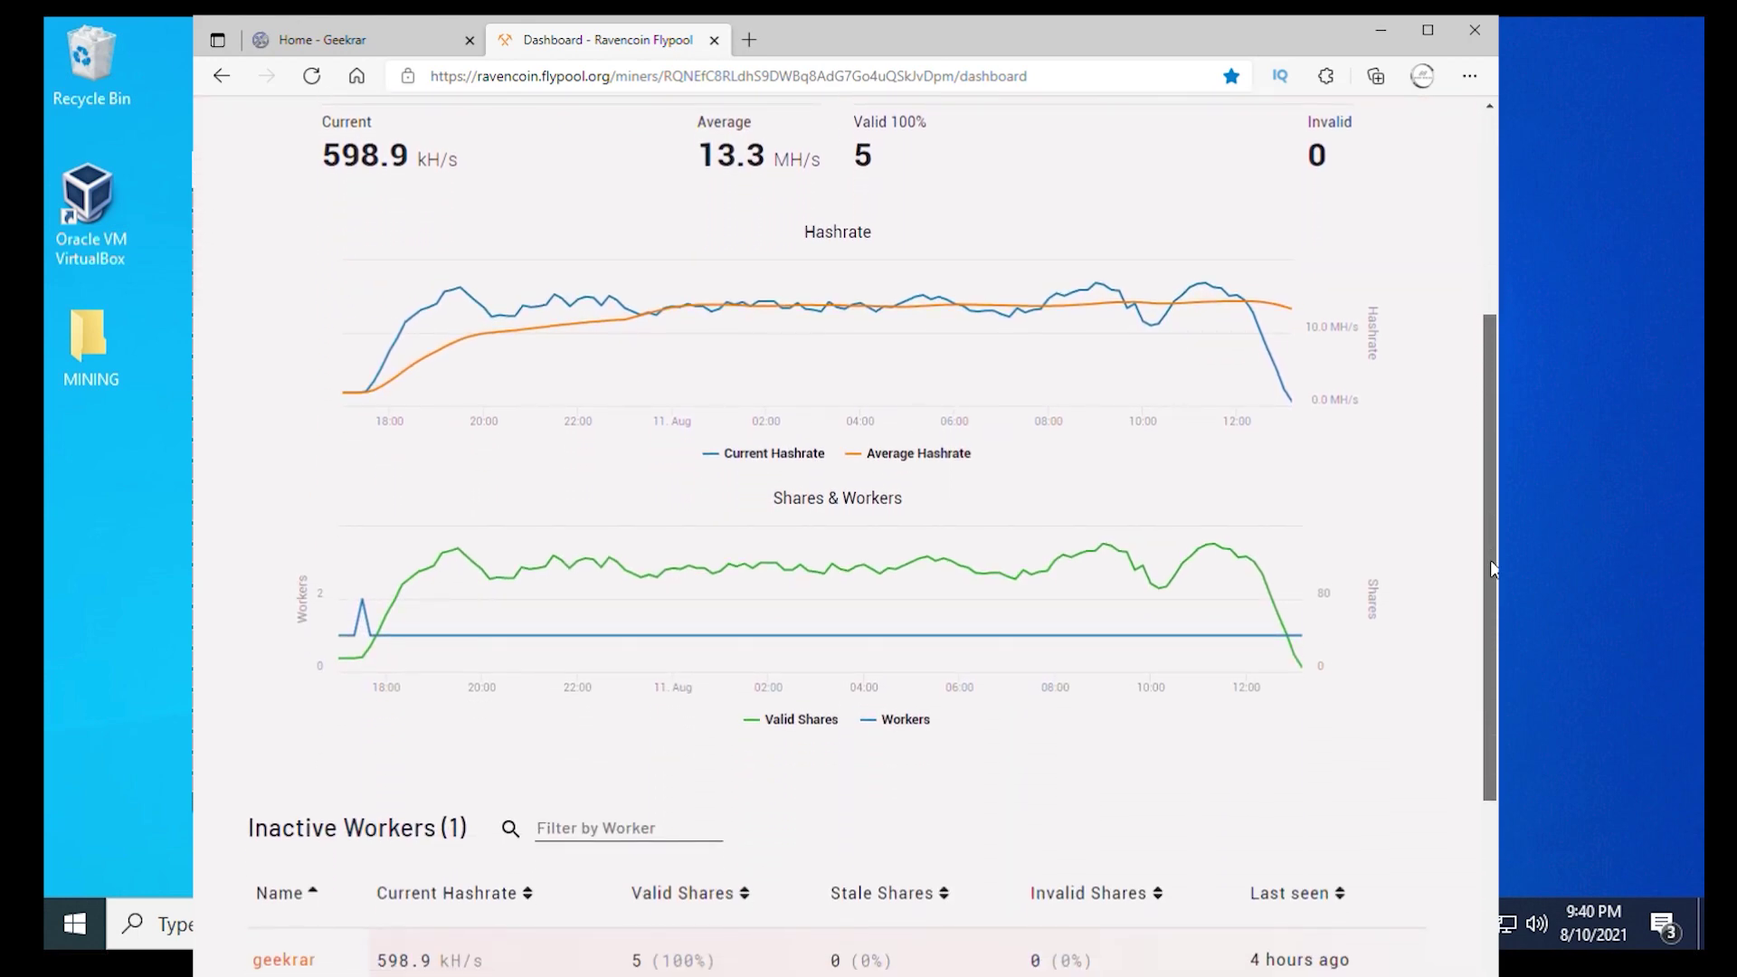
{"action": "scroll", "coordinate": [1490, 561], "scroll_direction": "up", "scroll_amount": 2}
{"action": "scroll", "coordinate": [1489, 533], "scroll_direction": "down", "scroll_amount": 2}
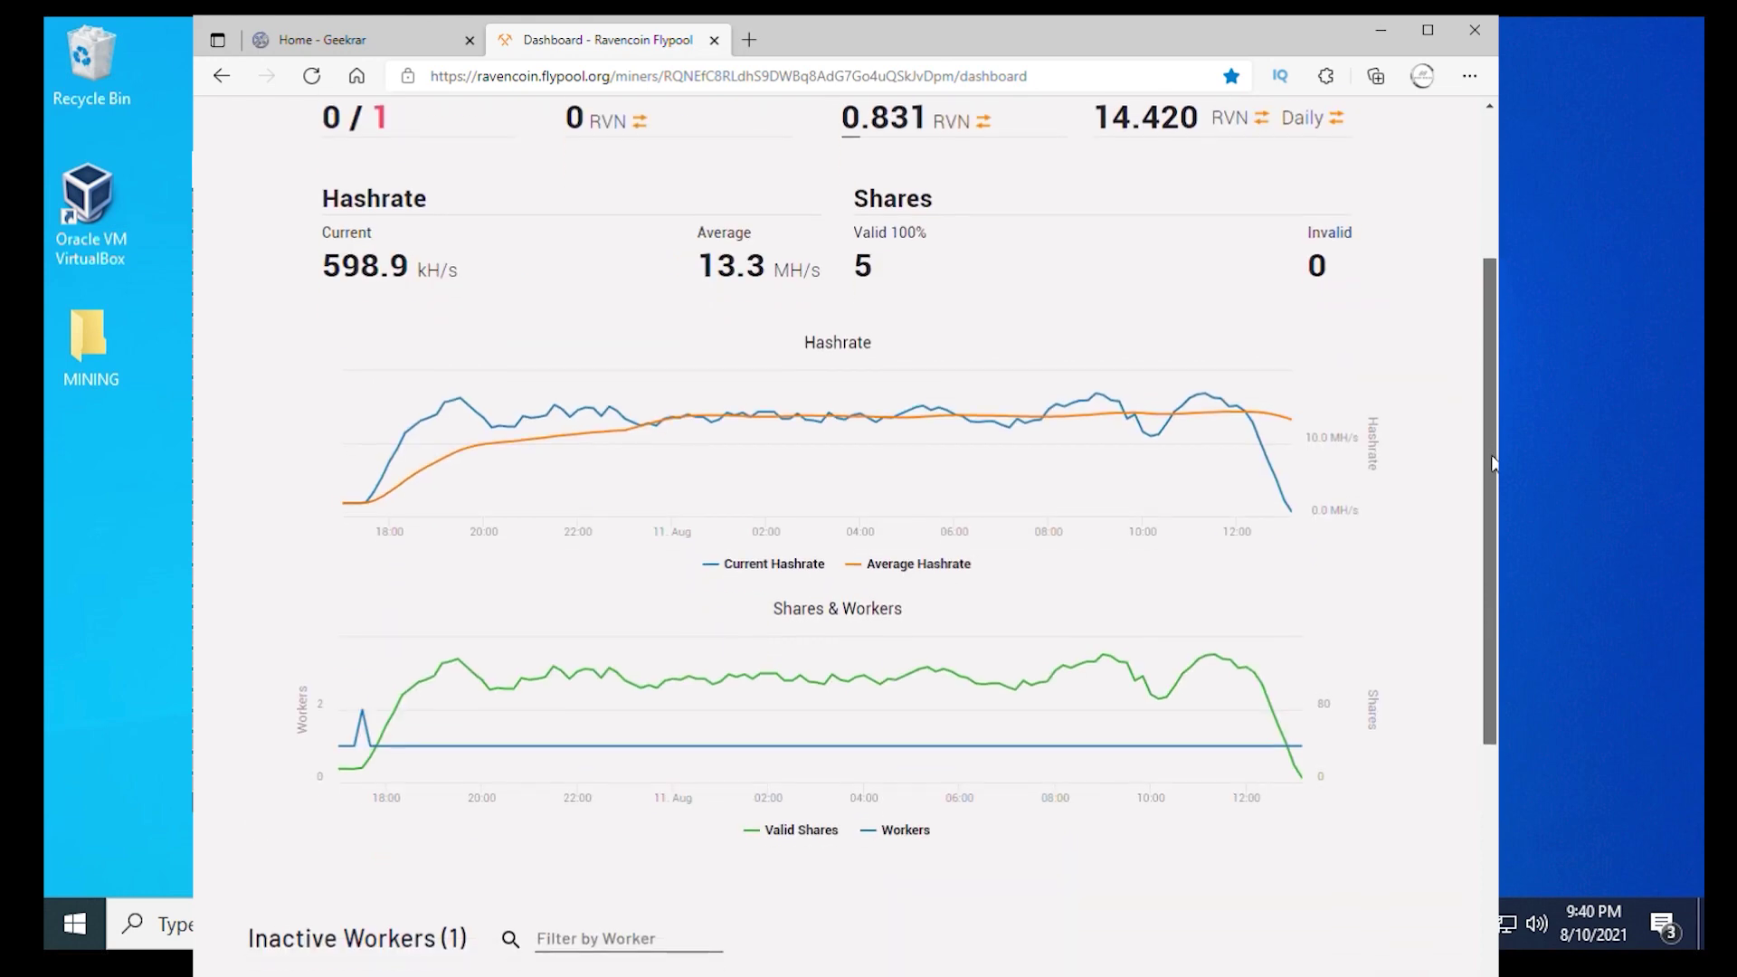
{"action": "left_click_drag", "start_coordinate": [1491, 526], "coordinate": [1490, 550]}
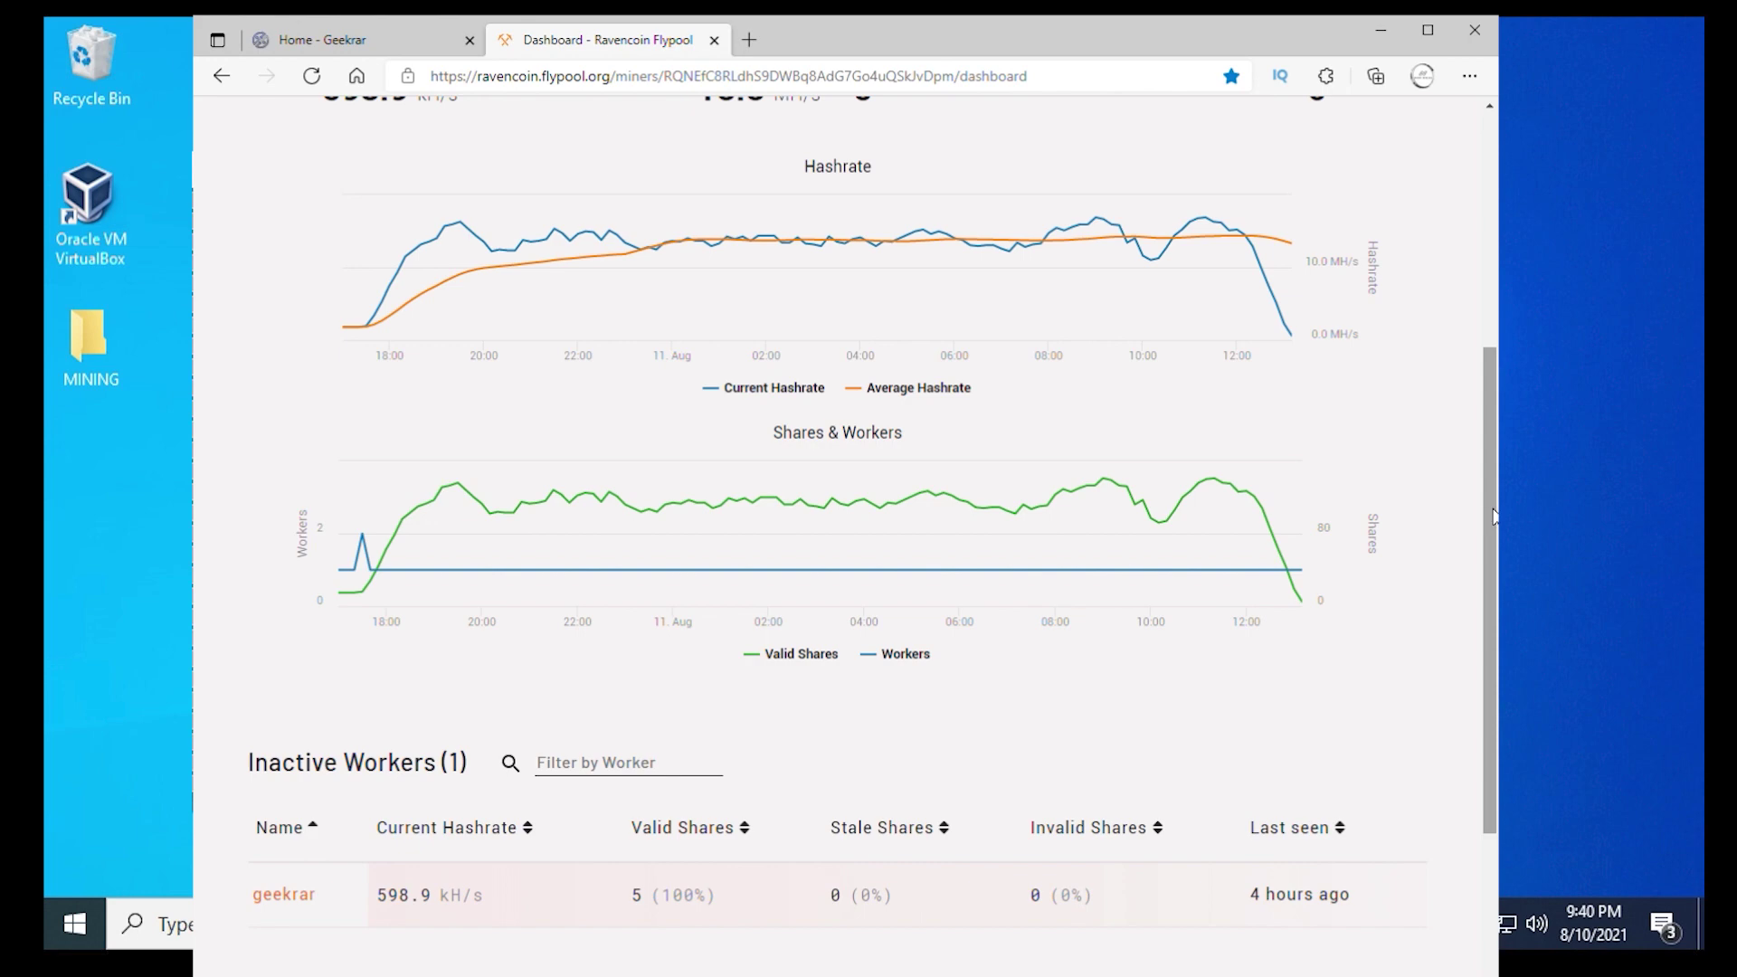
{"action": "left_click_drag", "start_coordinate": [1494, 516], "coordinate": [1488, 256]}
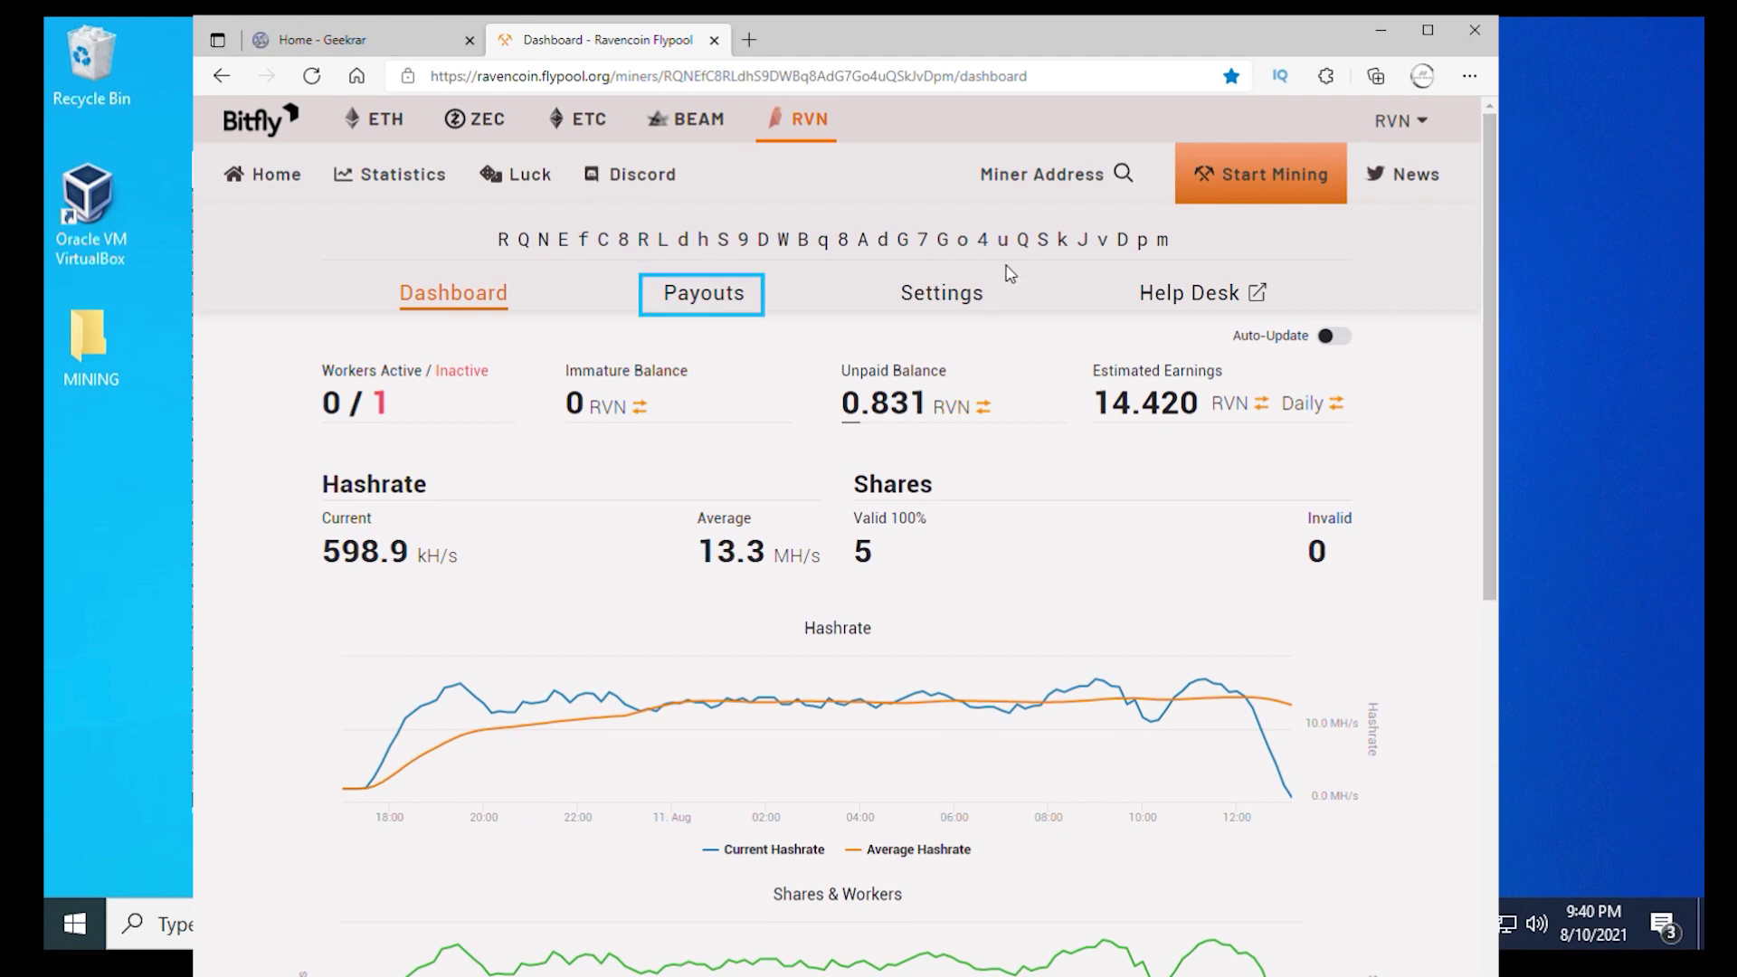
Step: Check the address's Flypool payouts (9.16938 RVN to threshold, next payout in ~16 hours), then open Settings
{"action": "left_click", "coordinate": [692, 300]}
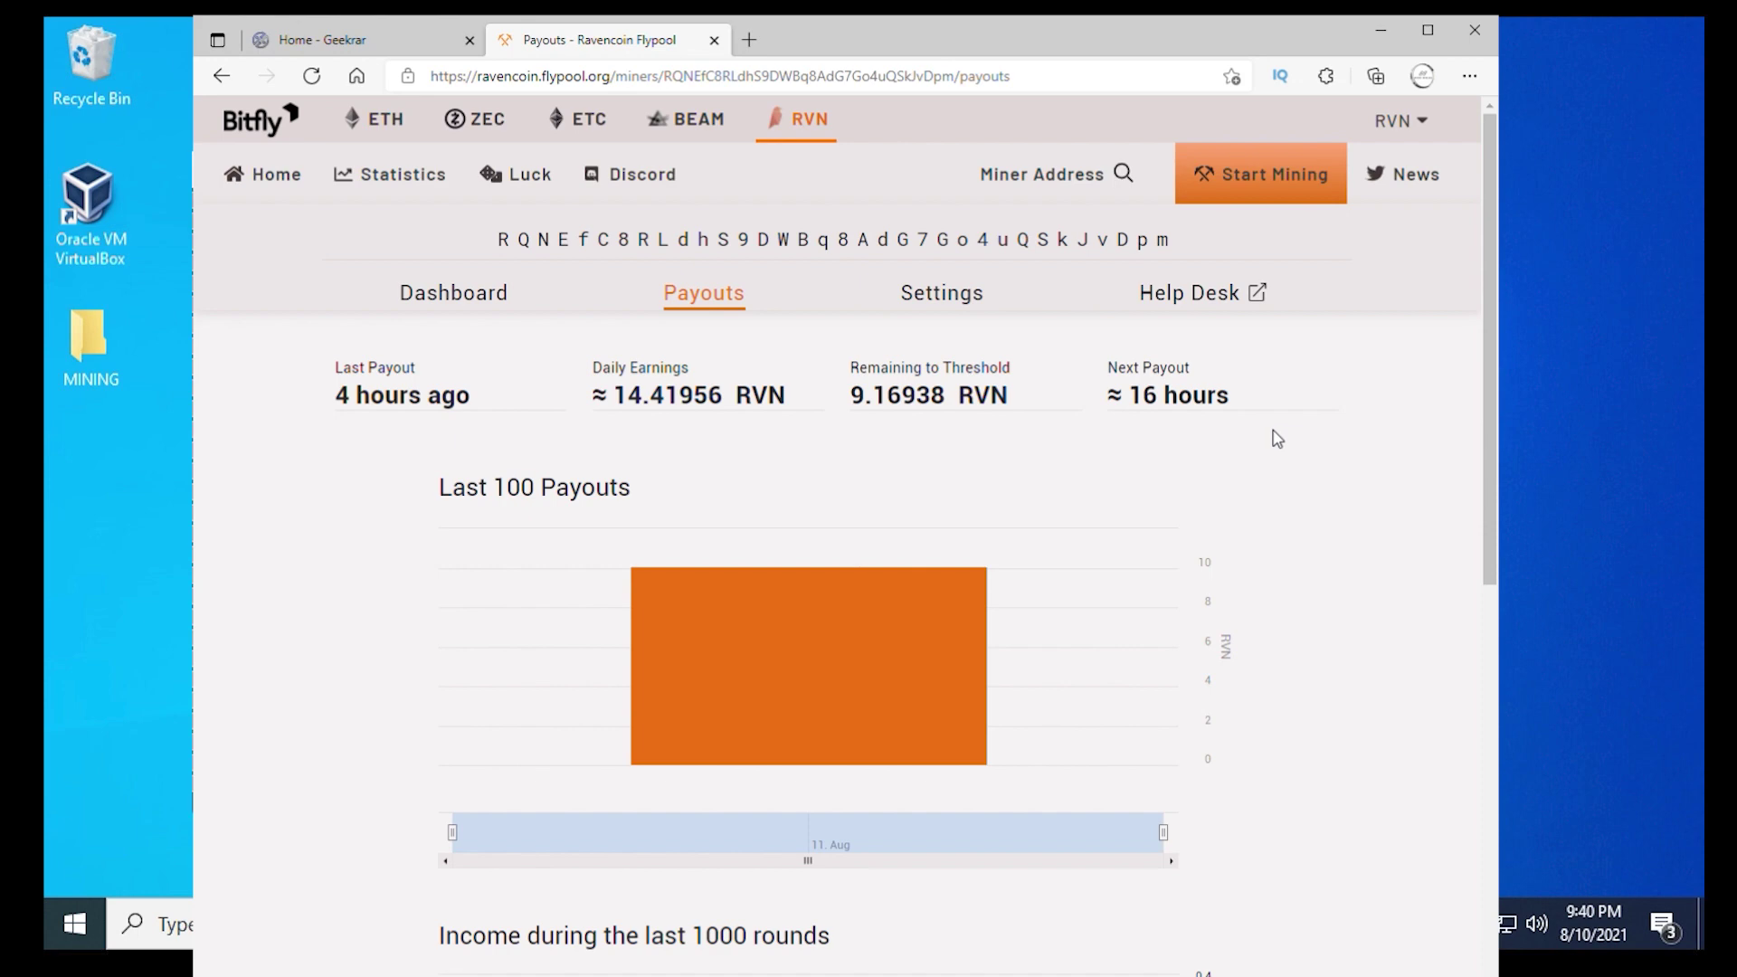
{"action": "left_click", "coordinate": [969, 301]}
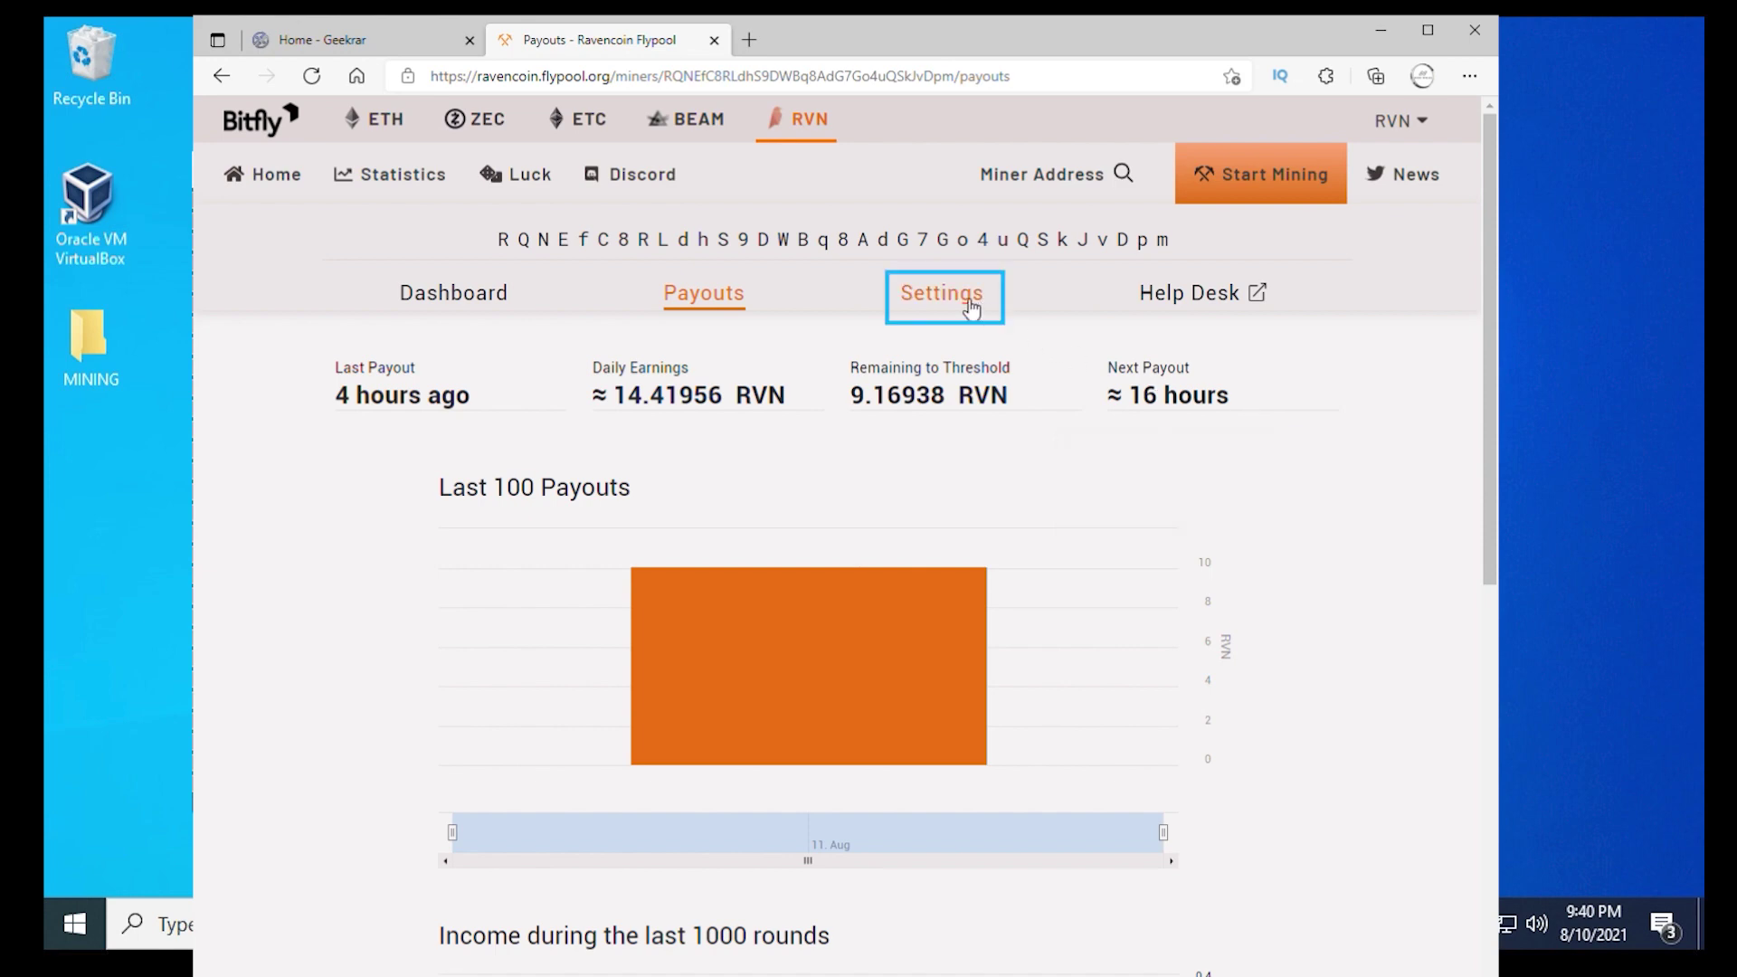